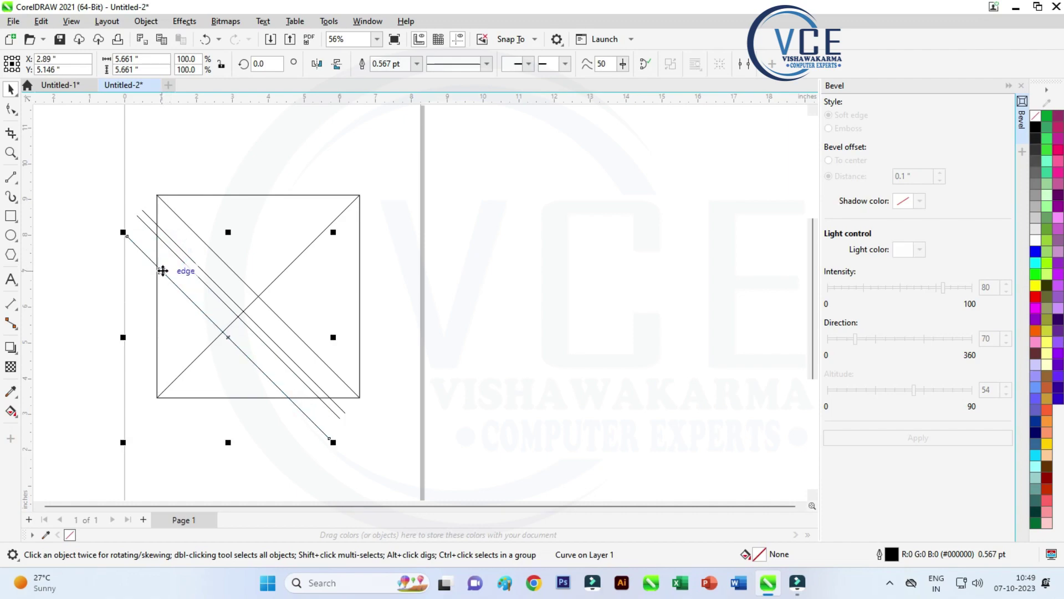
Step: Create a horizontally mirrored copy of the three parallel diagonal lines that extend beyond the square
click(58, 156)
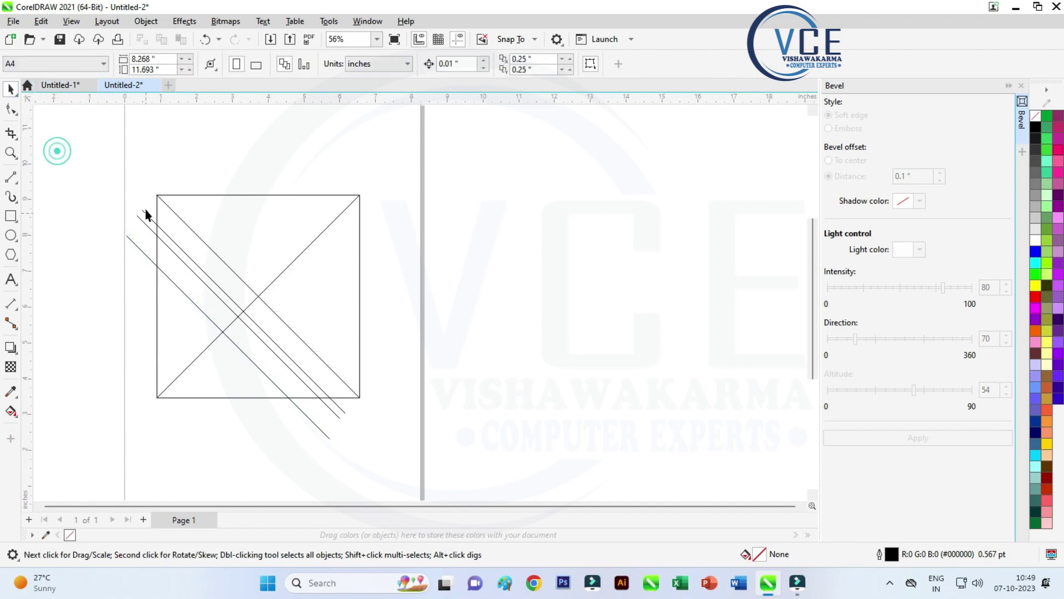
click(147, 217)
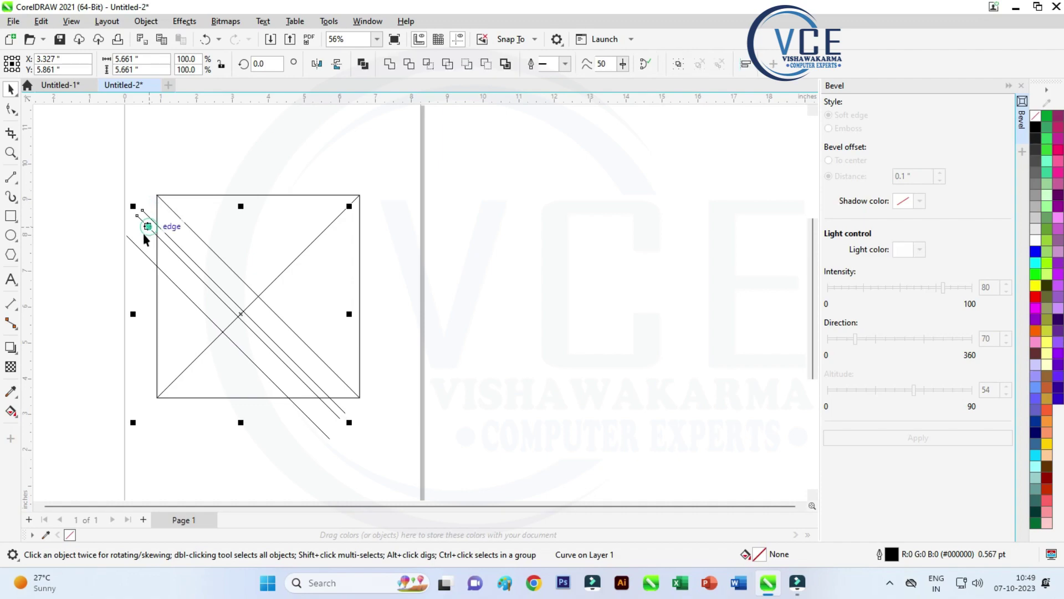
shift+click(143, 250)
shift+click(141, 249)
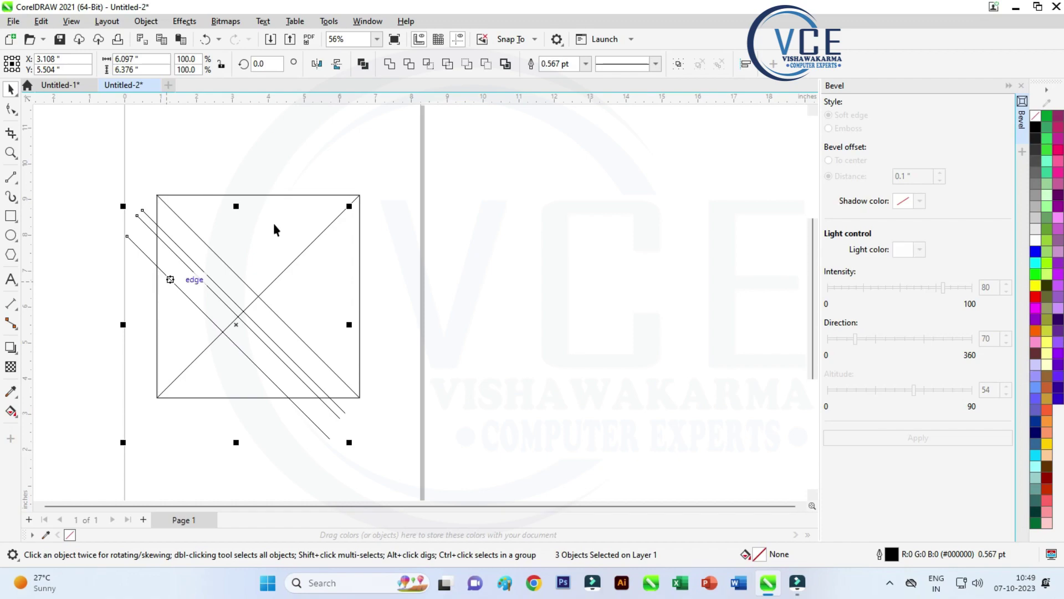
click(314, 66)
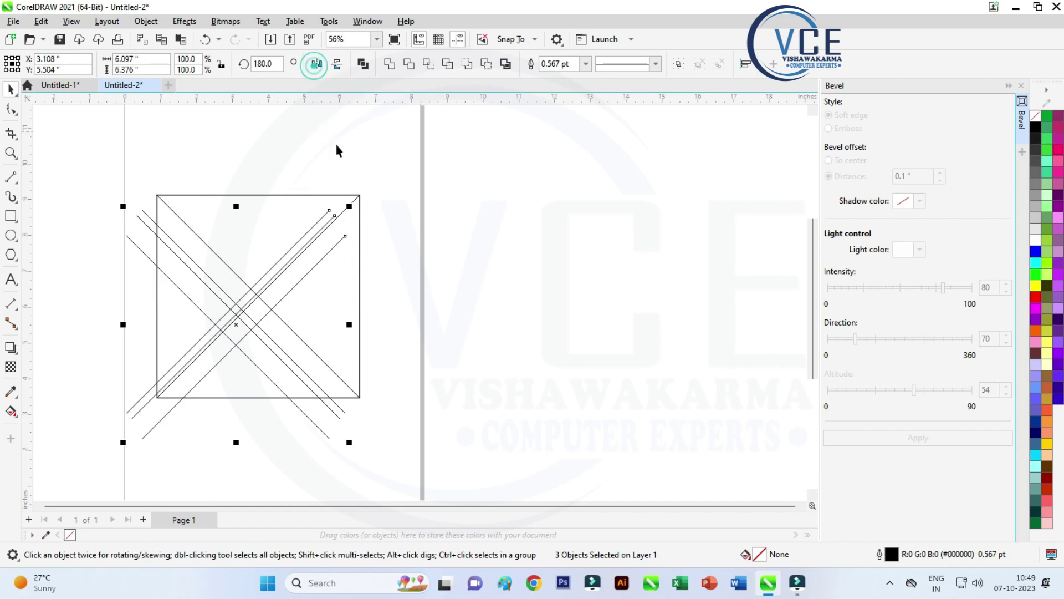
Step: Nudge the three mirrored diagonal lines vertically until their centre sits at about Y 5.64 in
key(Up)
key(Up)
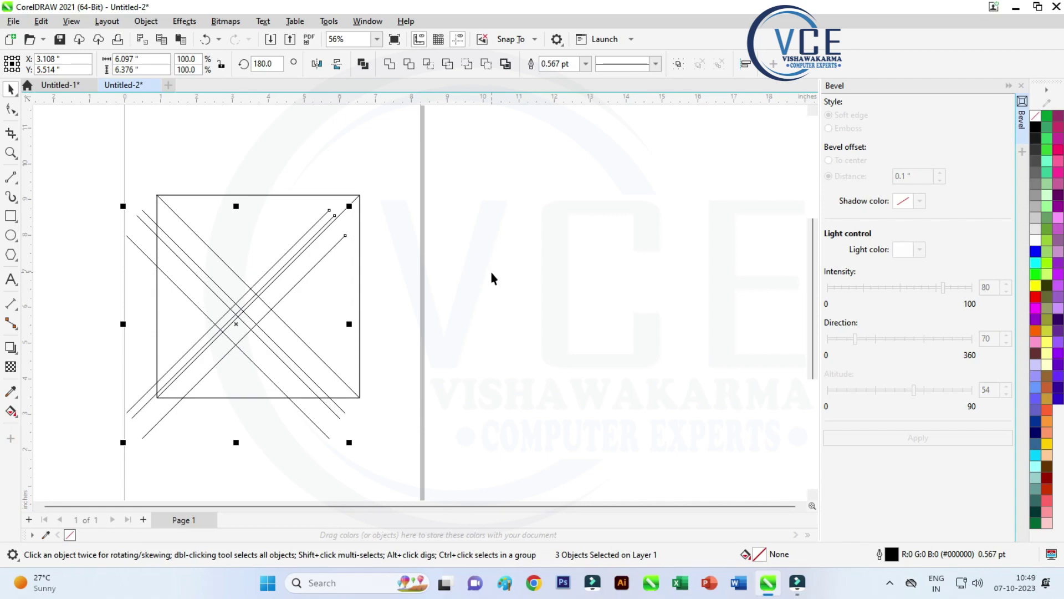
key(Up)
key(Up)
key(Up)
key(Up)
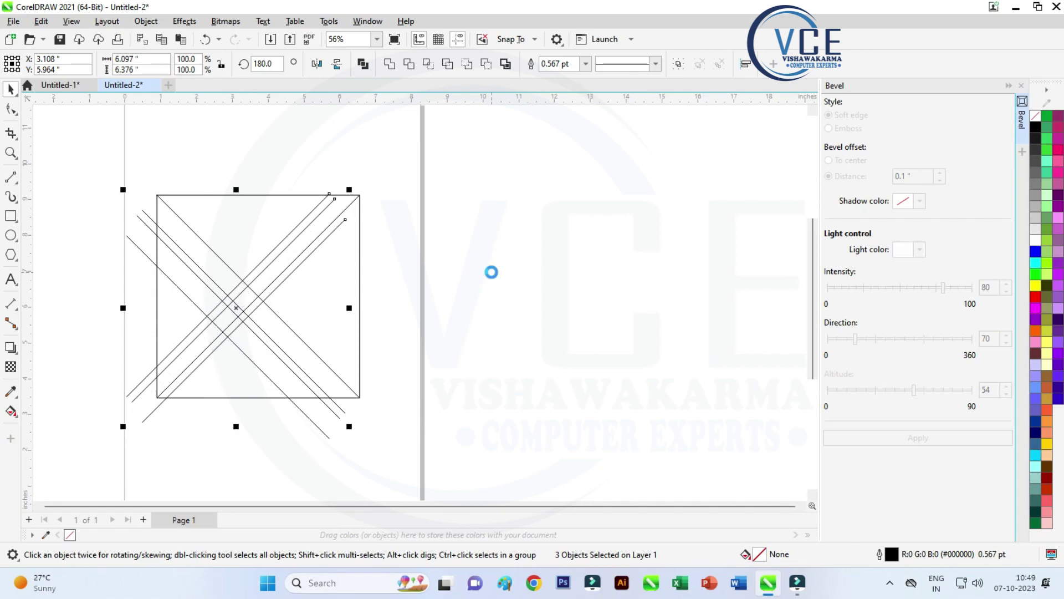
key(Down)
key(Down)
key(Down)
key(Down)
key(Down)
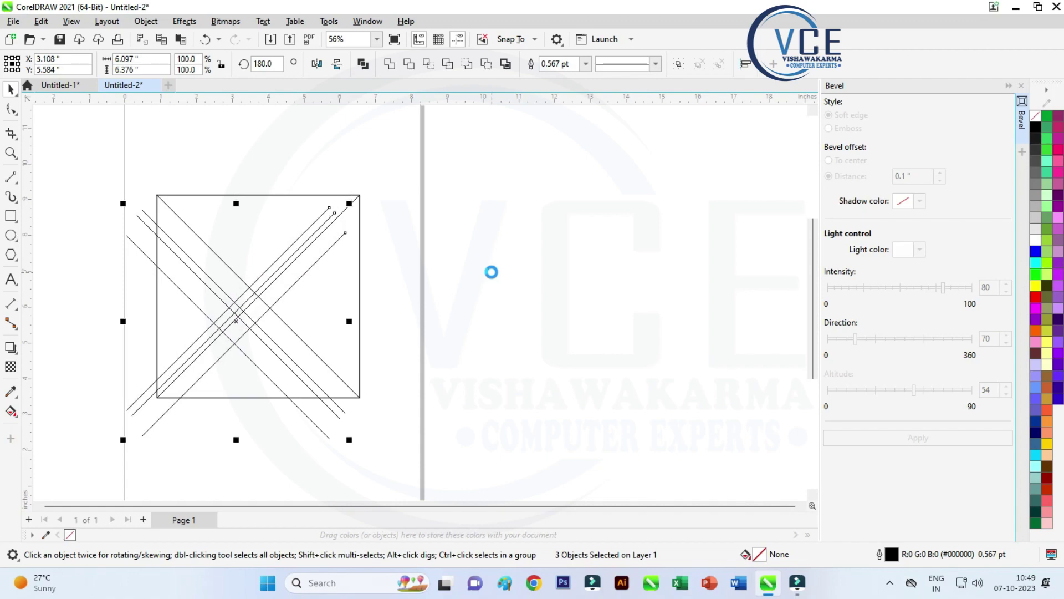
key(ctrl+z)
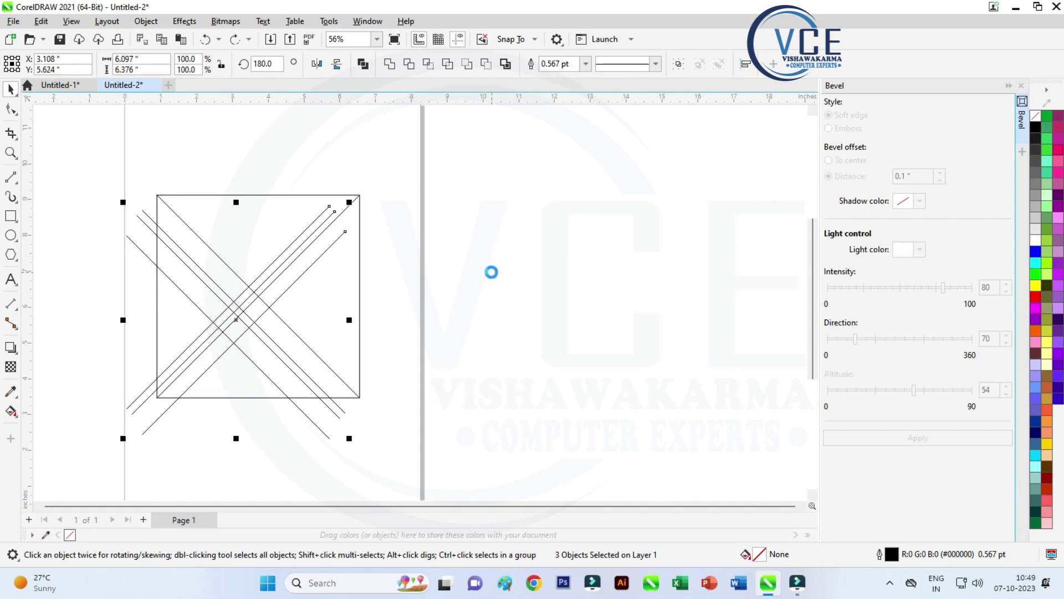
Step: Nudge the three mirrored diagonal lines to the right until their centre sits at about X 4.56 in
key(Right)
key(Right)
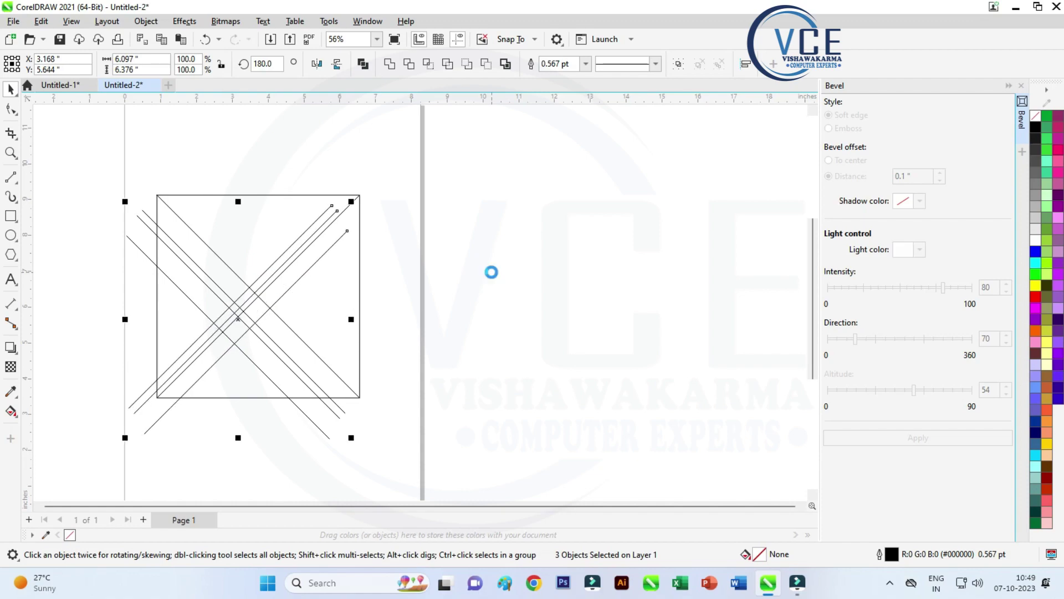
key(Right)
key(Right)
key(Right)
key(Right)
key(Right)
key(Right)
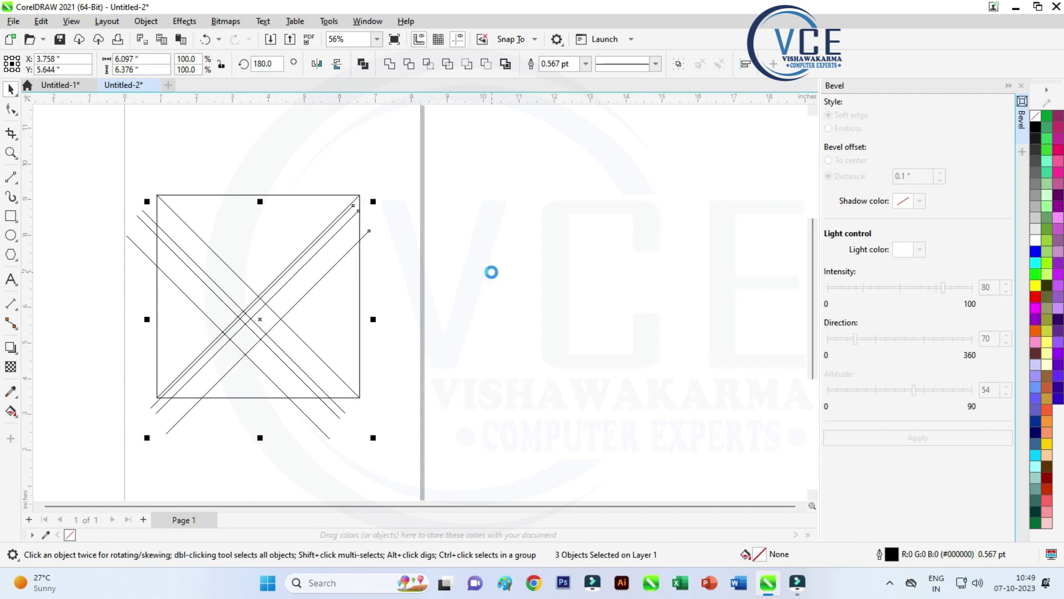
key(Right)
key(Right)
key(Right)
key(Right)
key(Right)
key(Right)
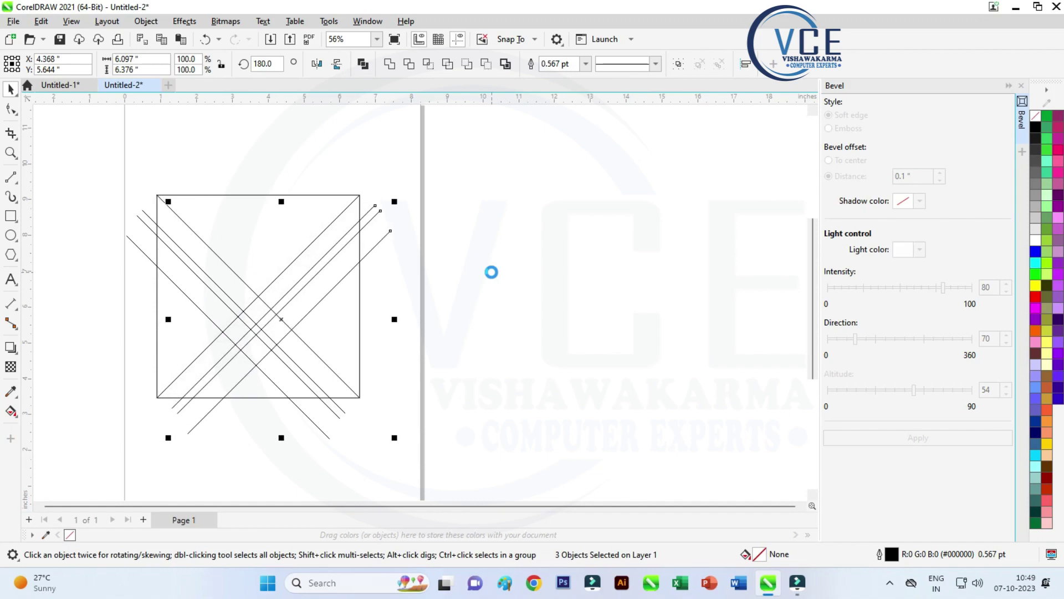
key(ctrl+Right)
key(ctrl+Right)
key(ctrl+Right)
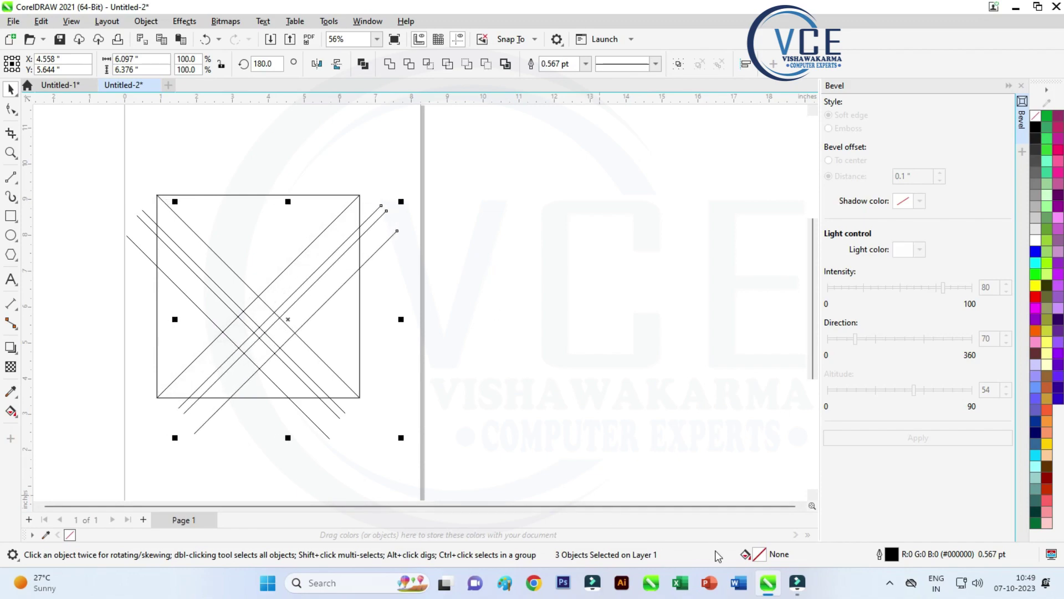
Step: Draw a vertical line along the full left edge of the square and shift it inward to about X 1.47 in
key(F10)
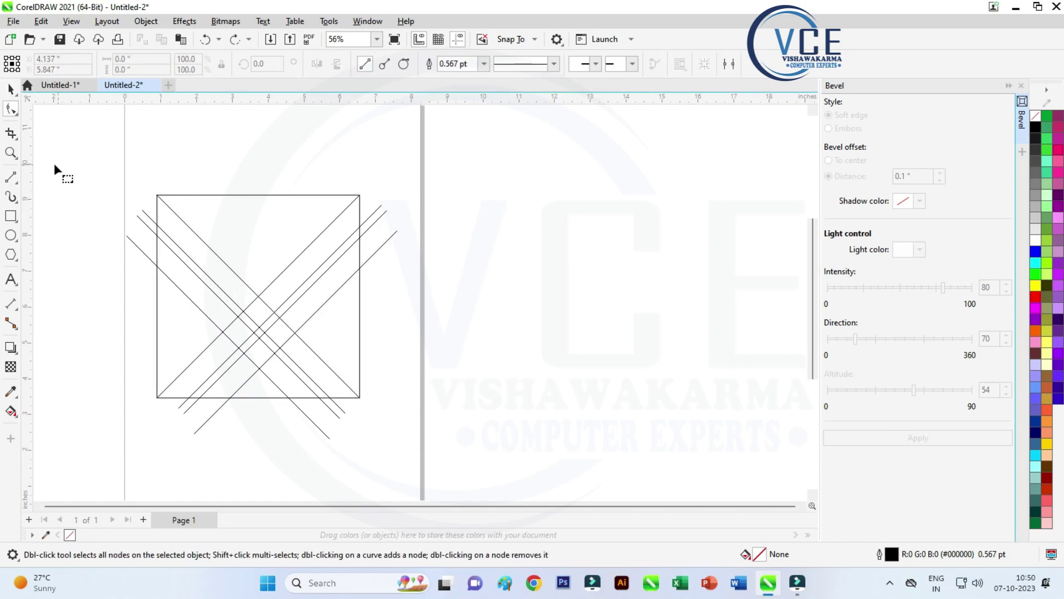
click(12, 178)
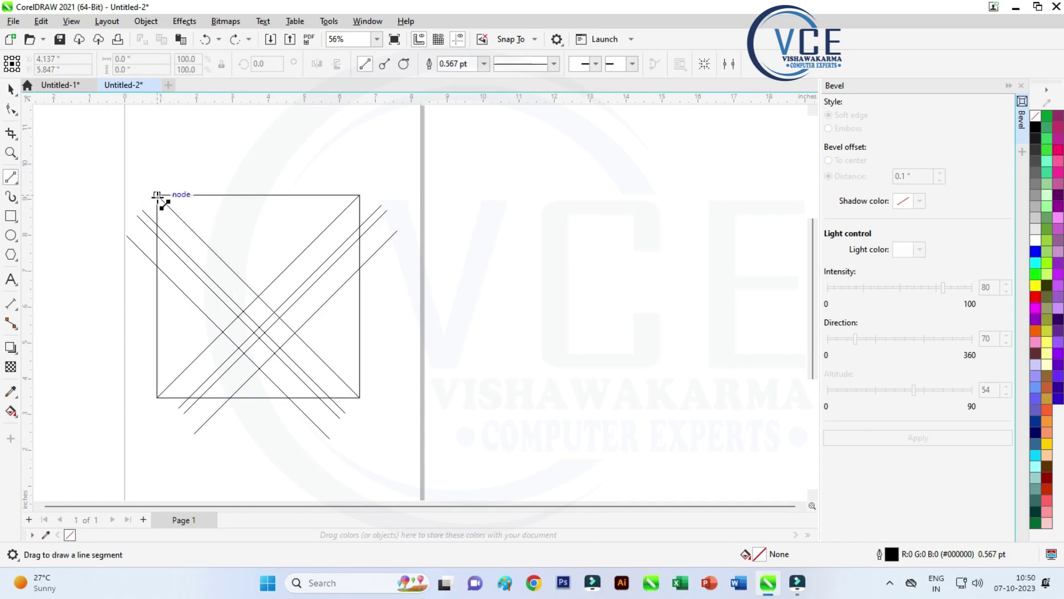
mouse_move(157, 195)
mouse_down()
mouse_move(178, 277)
mouse_move(158, 398)
mouse_up()
click(11, 89)
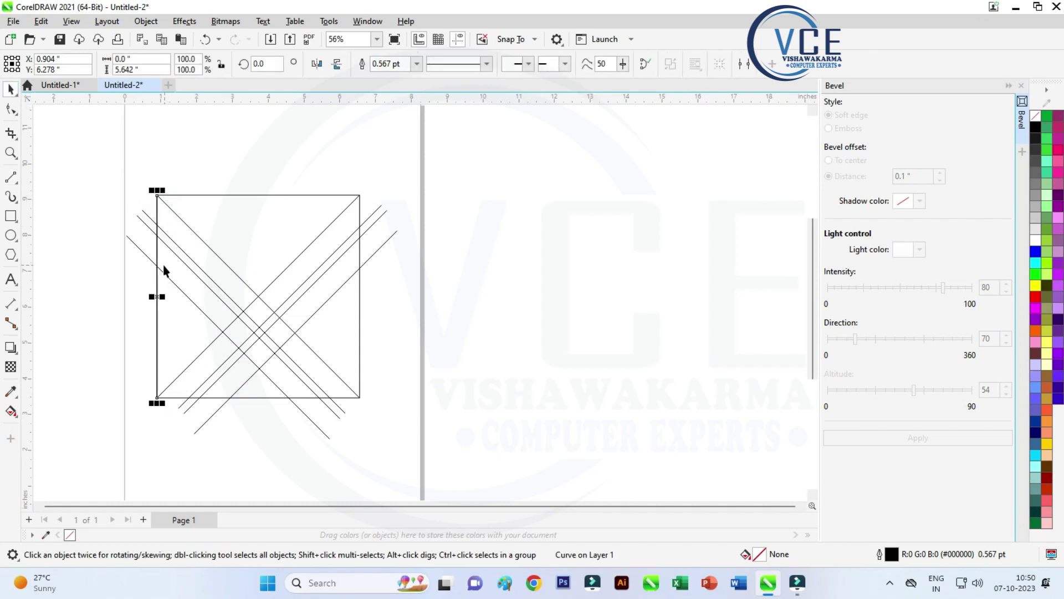
drag(157, 255, 177, 256)
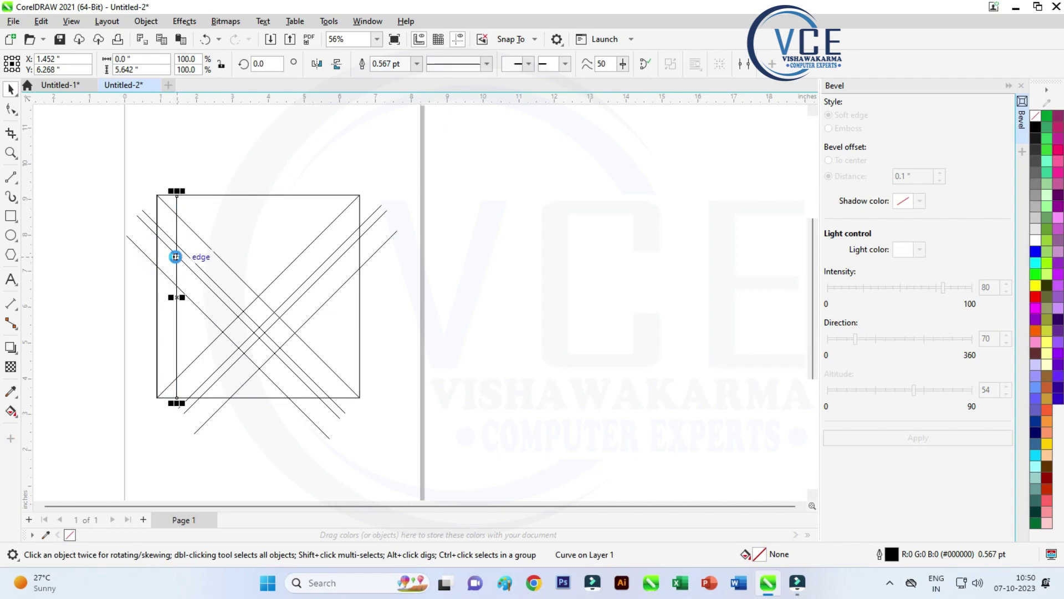
key(ctrl+Right)
Step: Duplicate the inner vertical line near the square's right edge, positioned at about X 5.95 in
drag(177, 235, 337, 237)
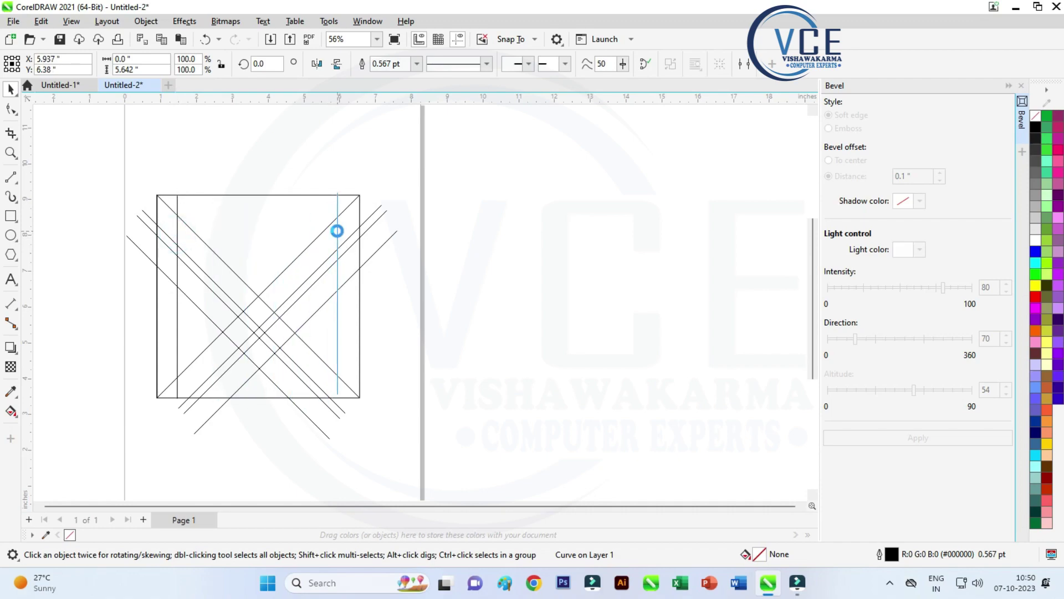
key(ctrl+Right)
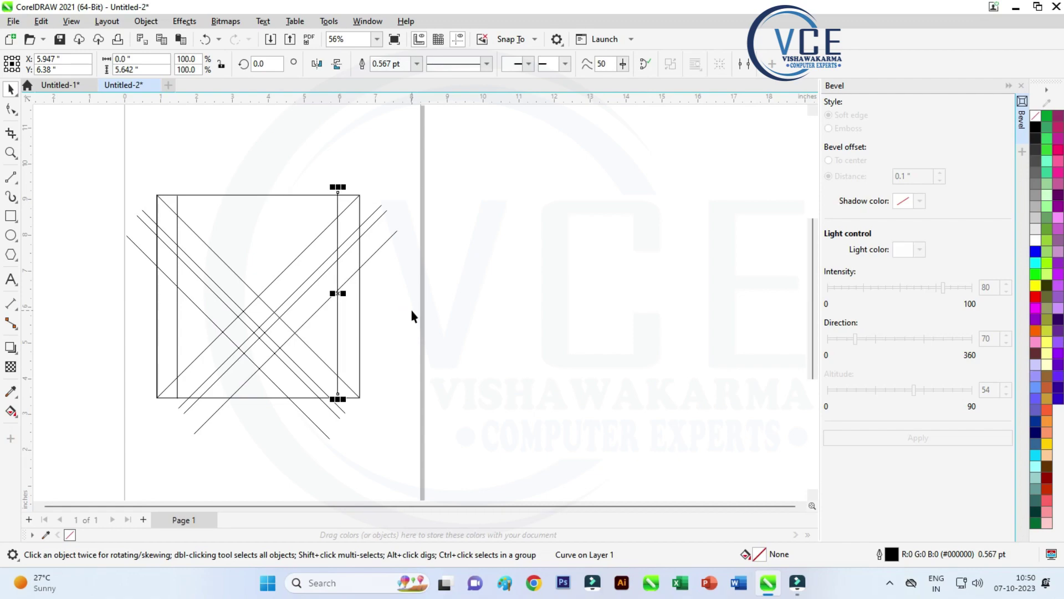
key(ctrl+Right)
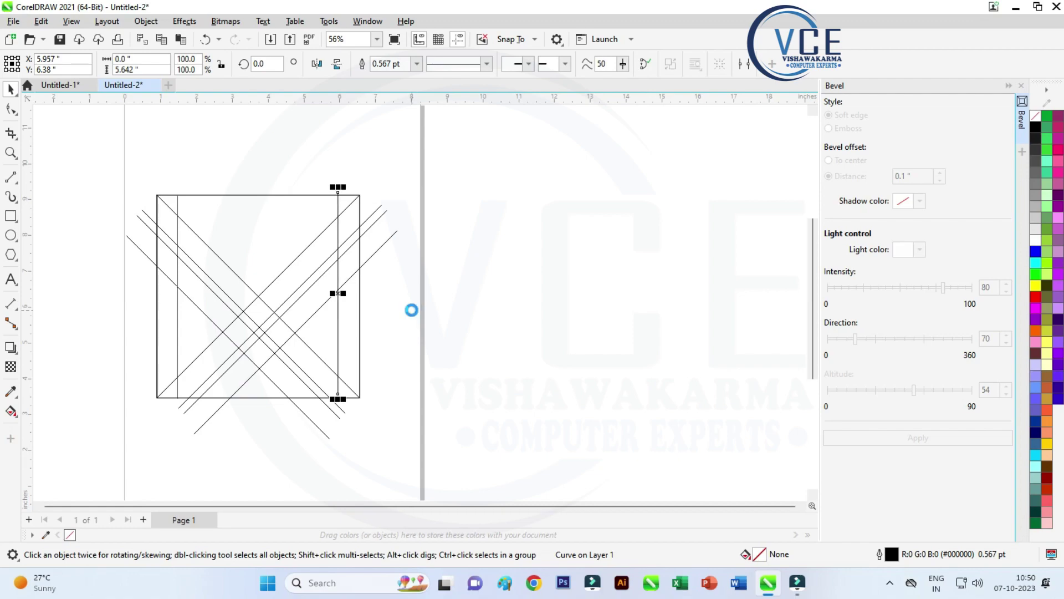
key(ctrl+Left)
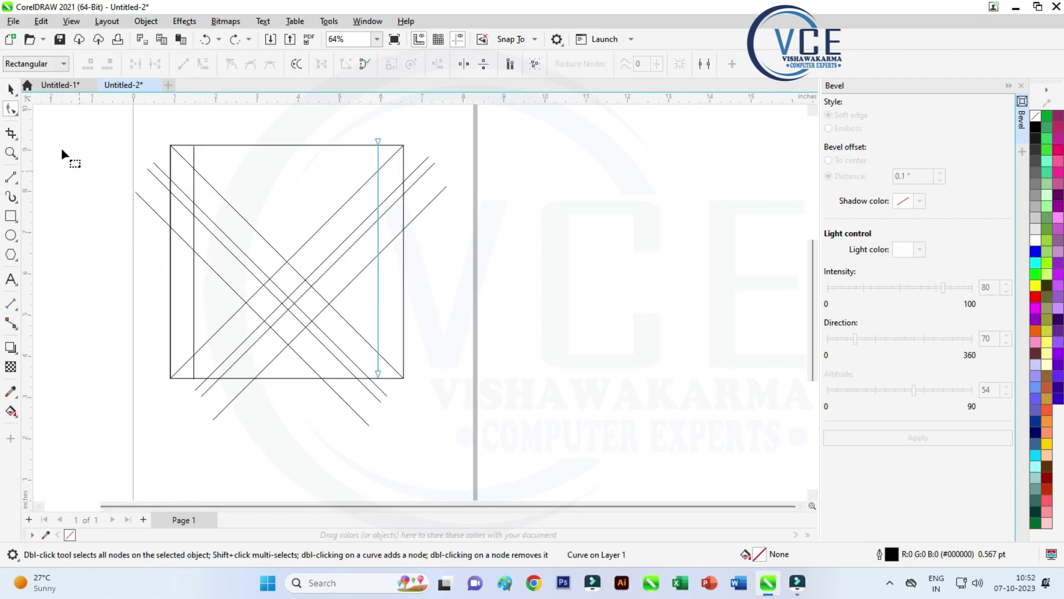
Step: Extend the lower ends of both inner vertical lines below the square, making the left one about 7.37 in tall
key(space)
drag(378, 381, 379, 387)
click(192, 328)
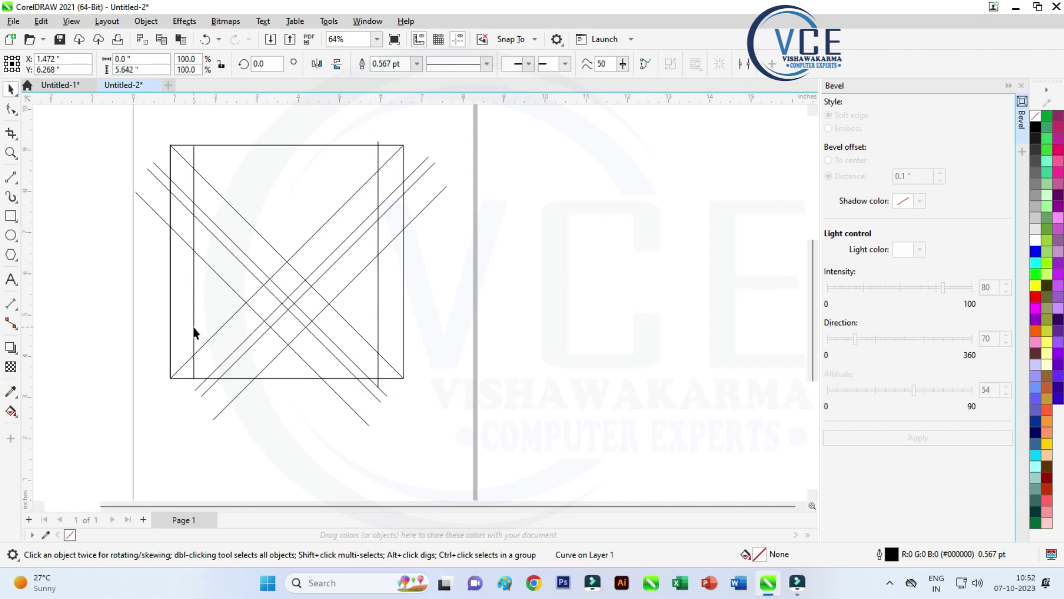
drag(195, 389, 191, 445)
Step: Extend the lower-left ends of two mirrored diagonal lines past the left inner vertical line below the square
click(209, 390)
drag(199, 408, 209, 460)
click(222, 408)
click(222, 409)
click(194, 438)
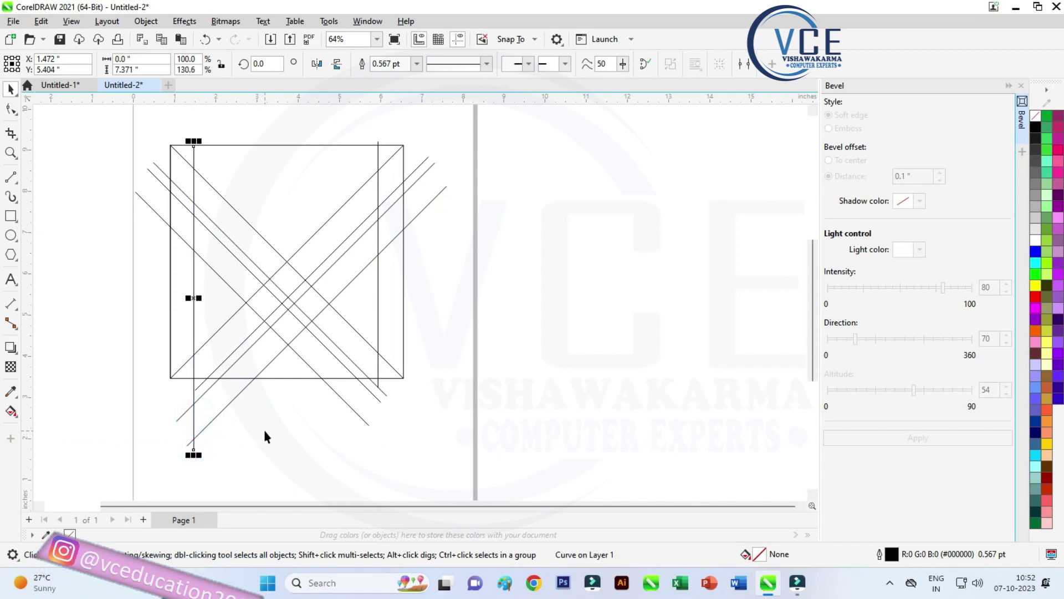
Step: Activate Smart Fill and set its fill colour to red #FF0F0F
scroll(283, 169, up, 1)
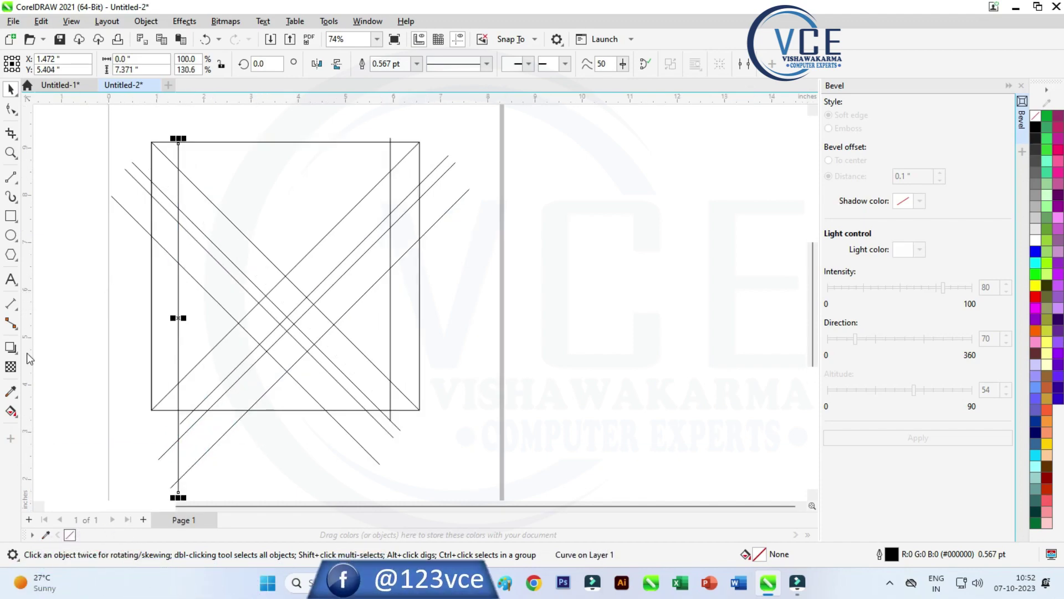
click(11, 411)
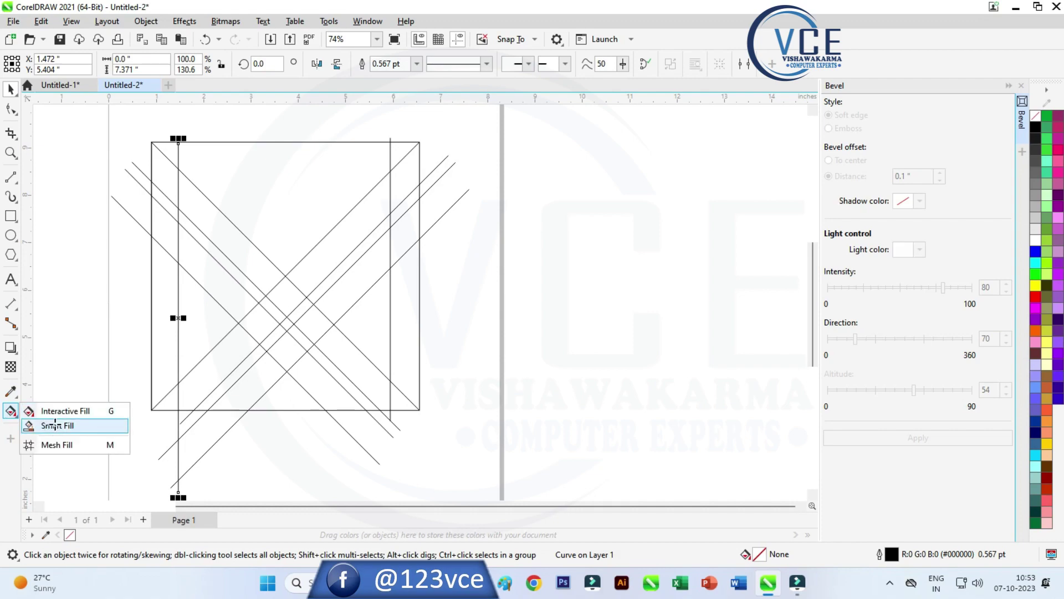
click(55, 425)
click(150, 63)
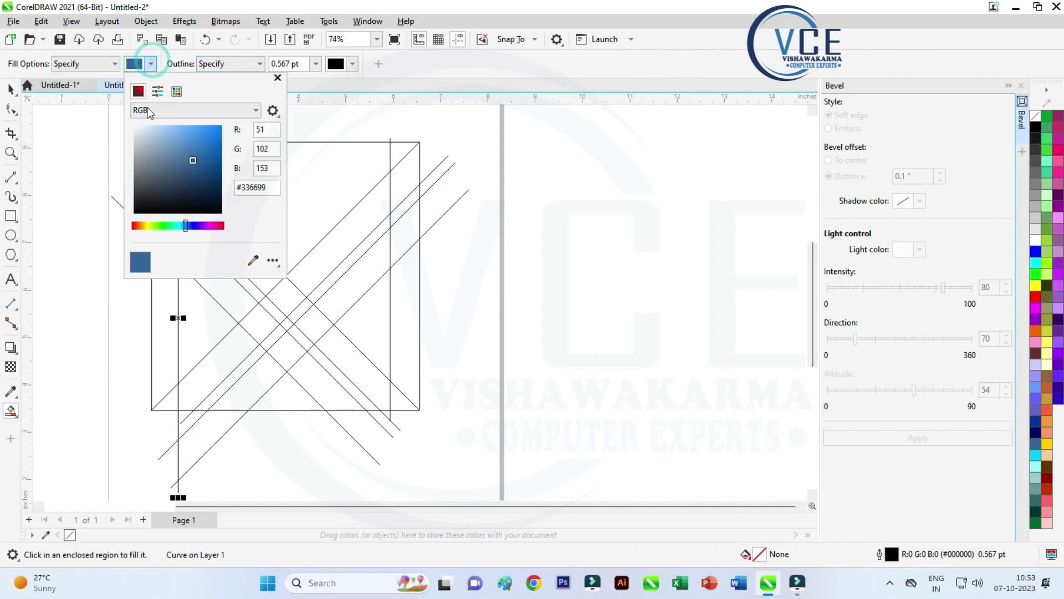
click(223, 225)
click(207, 147)
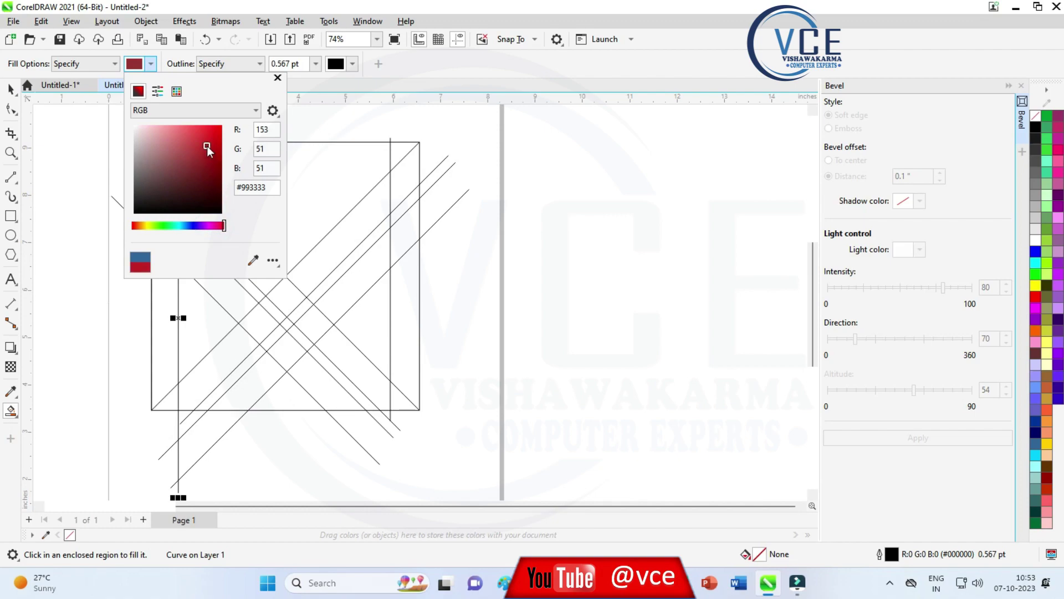
drag(207, 147, 217, 125)
click(325, 175)
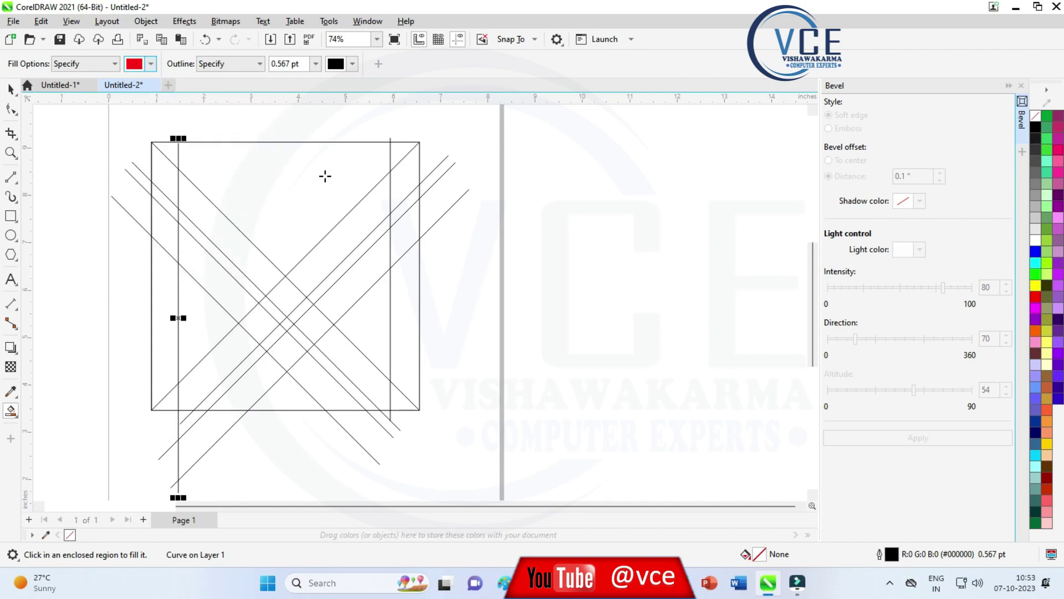
Step: Fill the left vertical bar and the diagonal strip descending from its top to the centre with red
click(170, 401)
click(168, 377)
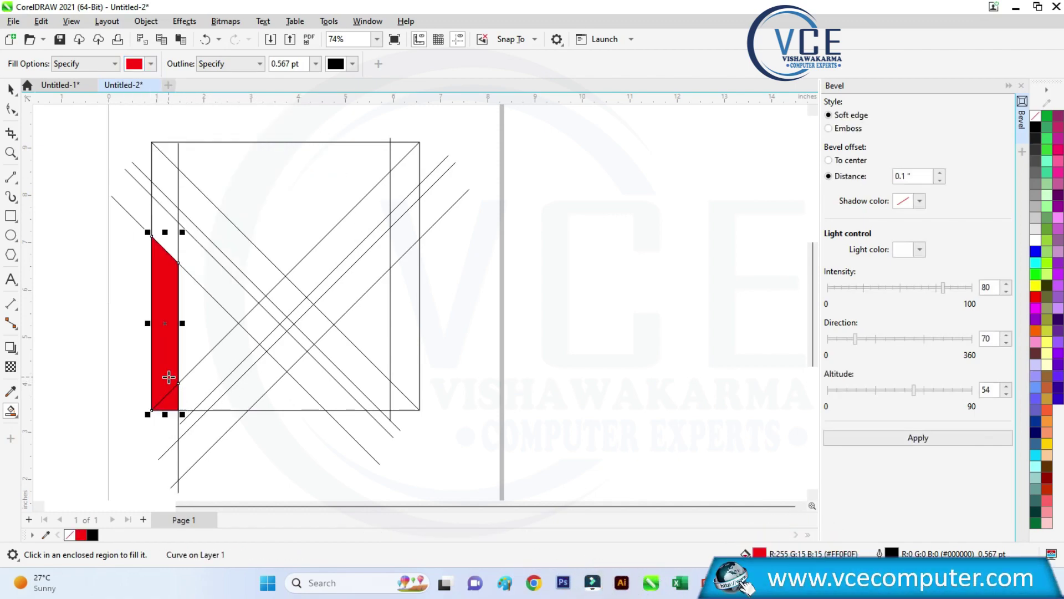
click(175, 244)
click(219, 284)
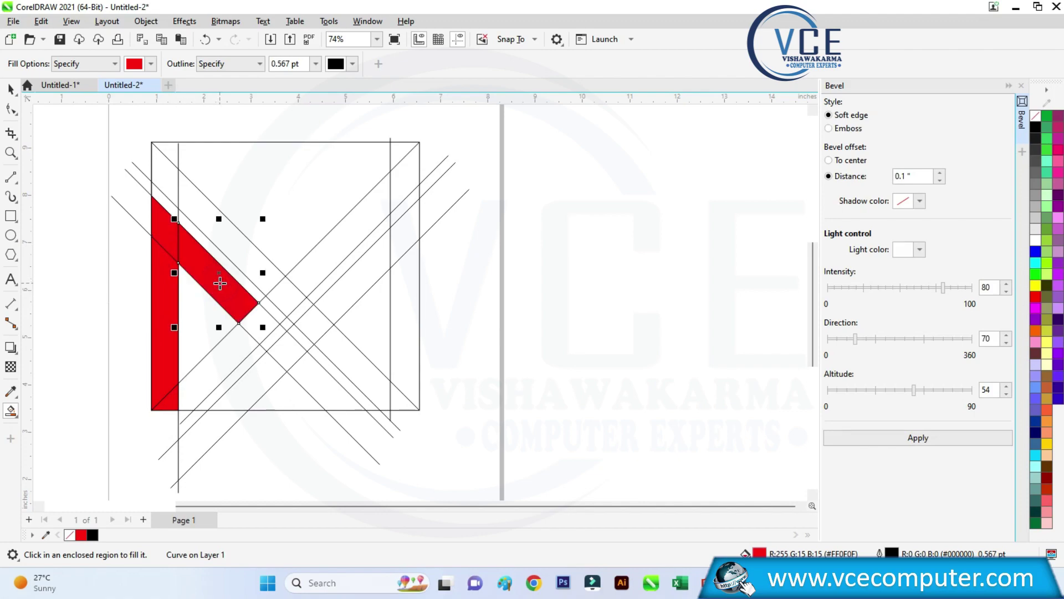
click(255, 318)
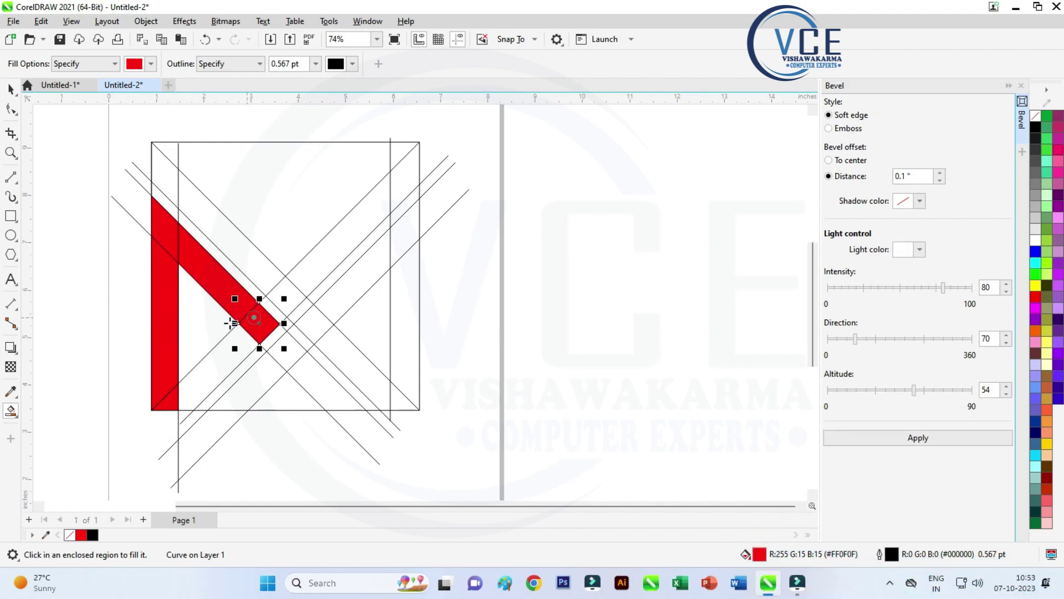
Step: Fill the diagonal strip rising from below the square's lower-left corner to the right inner vertical line with red
click(243, 397)
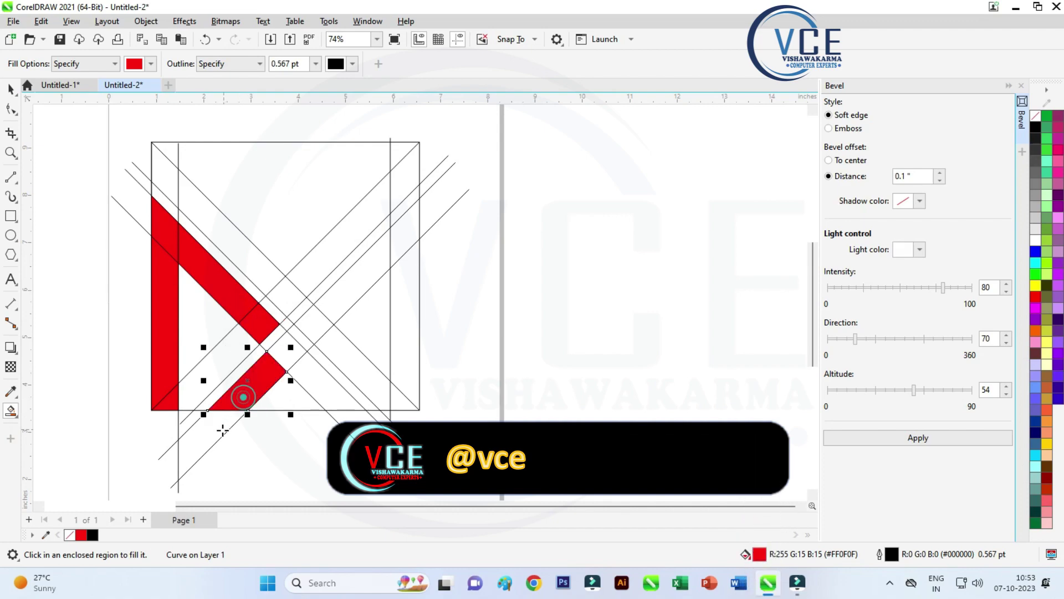
click(287, 353)
click(300, 337)
click(306, 327)
click(337, 299)
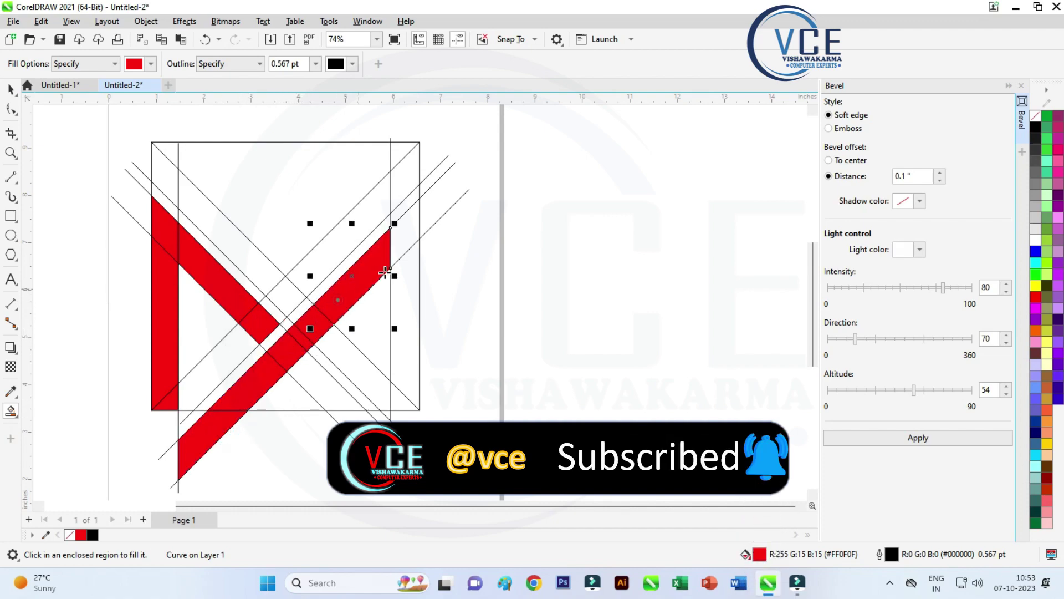
Step: Fill the right vertical bar with red, from the rising diagonal strip down to the square's bottom edge
click(412, 222)
click(408, 327)
click(398, 398)
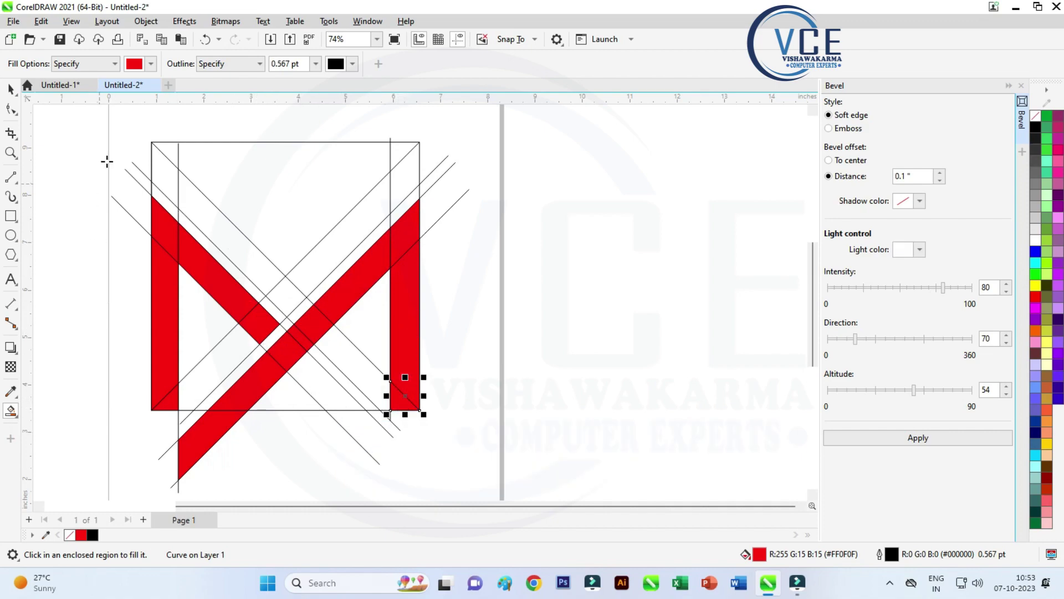
Step: Change the Smart Fill colour to blue #0BADDE and reactivate Smart Fill
click(150, 65)
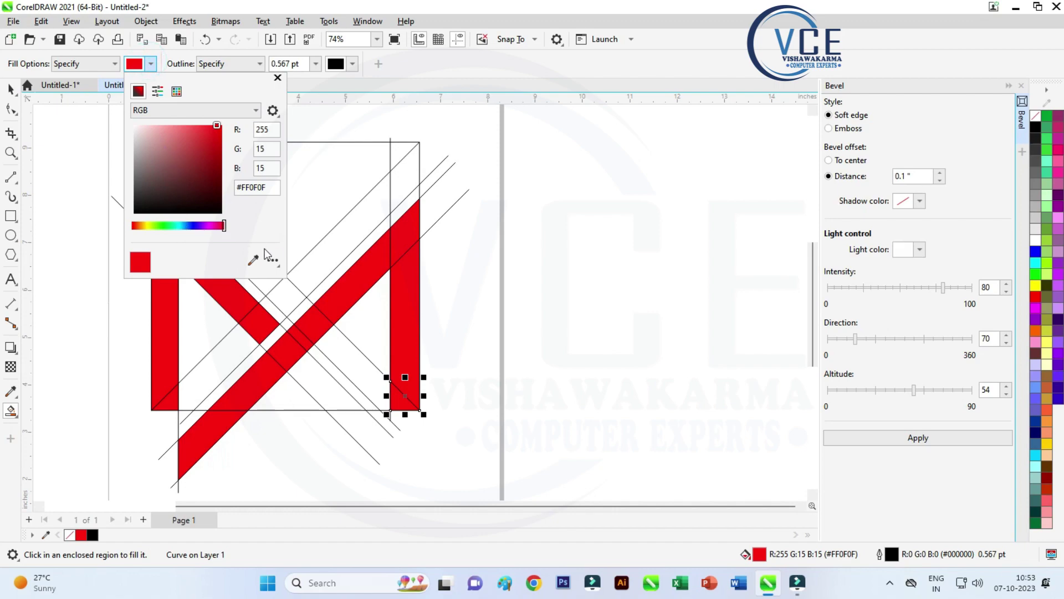
key(F10)
click(185, 224)
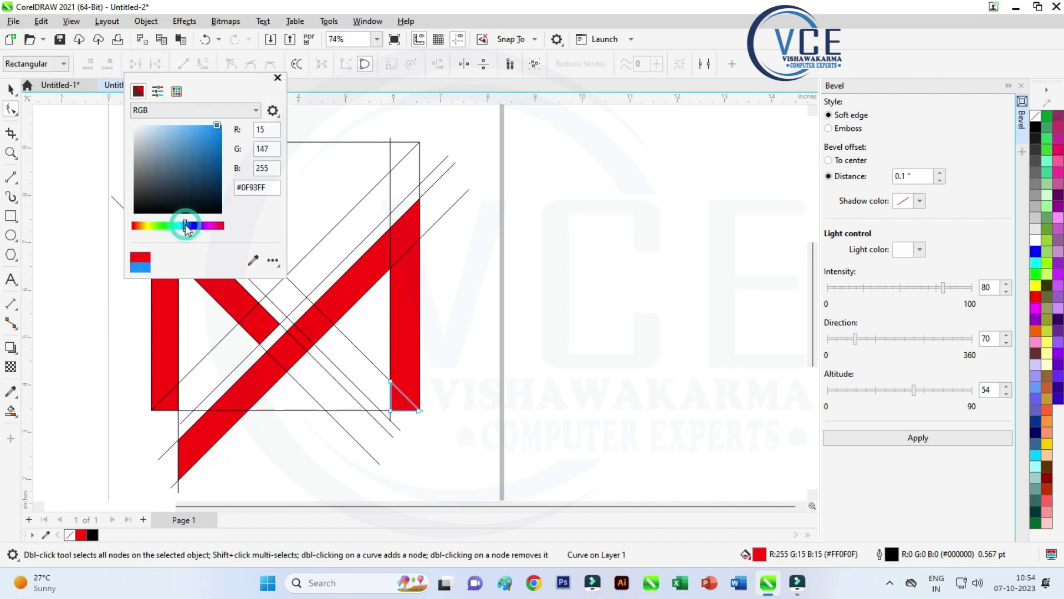
drag(202, 148, 207, 125)
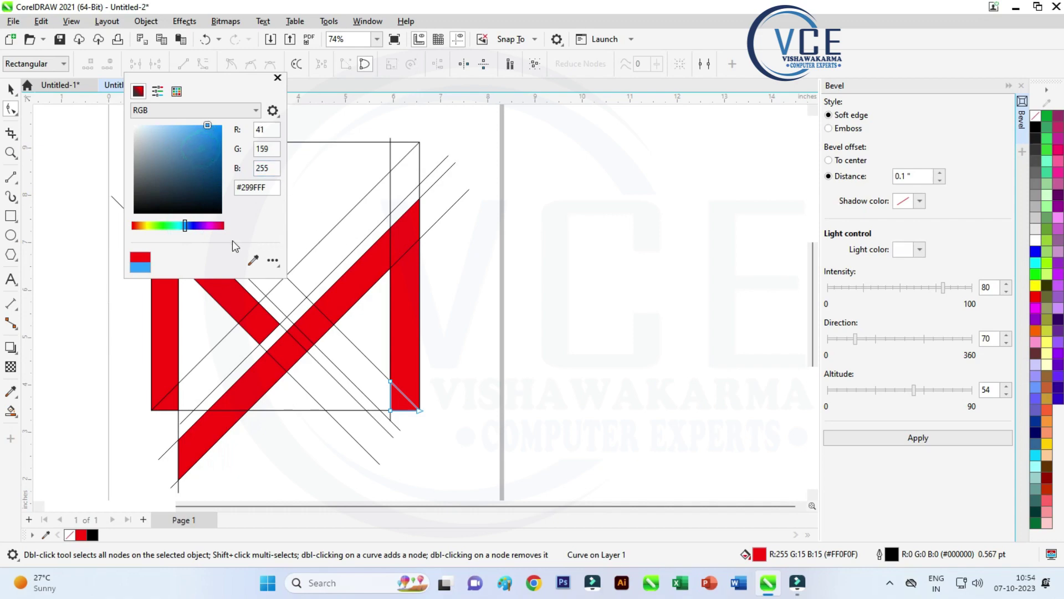
mouse_move(183, 230)
mouse_down()
mouse_move(140, 233)
mouse_move(212, 236)
mouse_move(182, 228)
mouse_up()
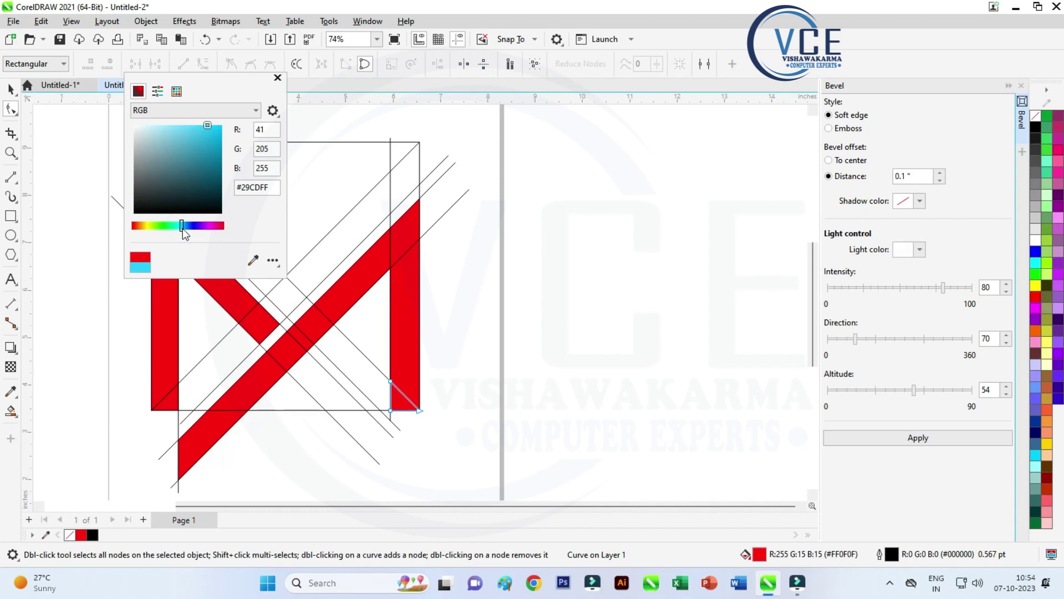
click(218, 139)
click(331, 239)
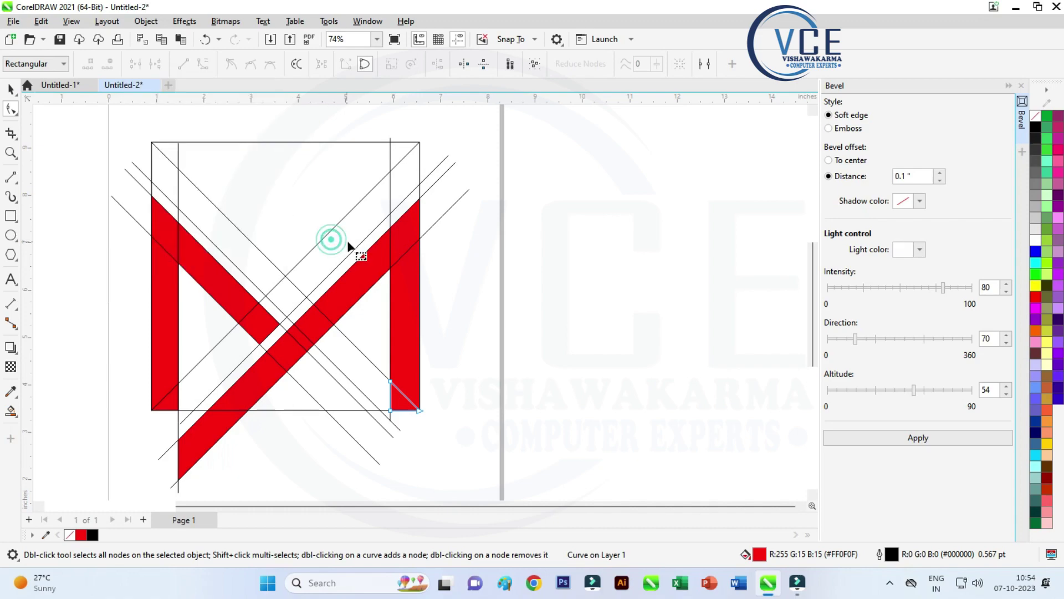
click(401, 181)
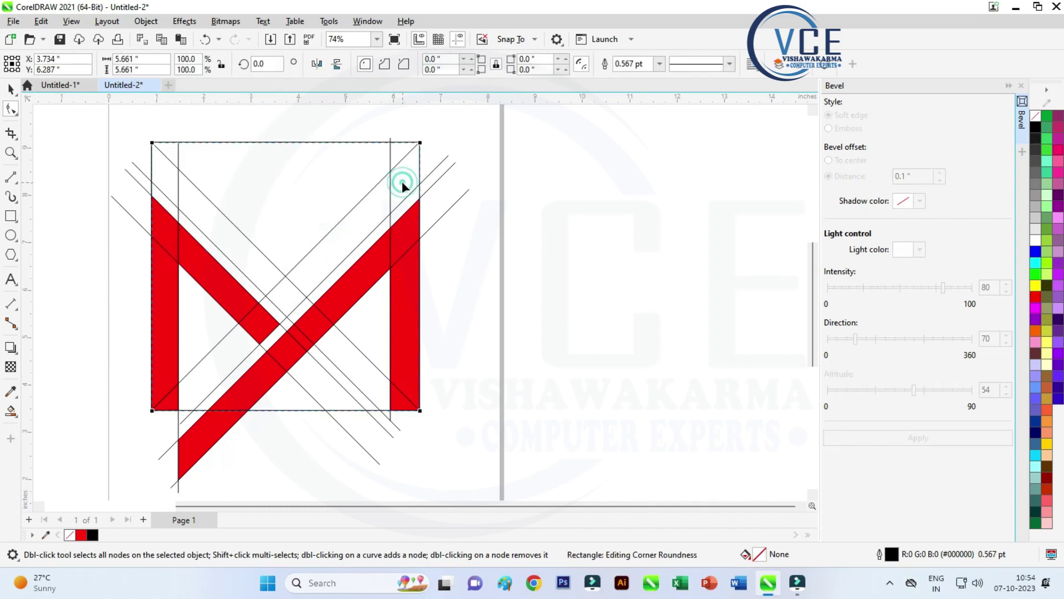
click(15, 414)
click(39, 427)
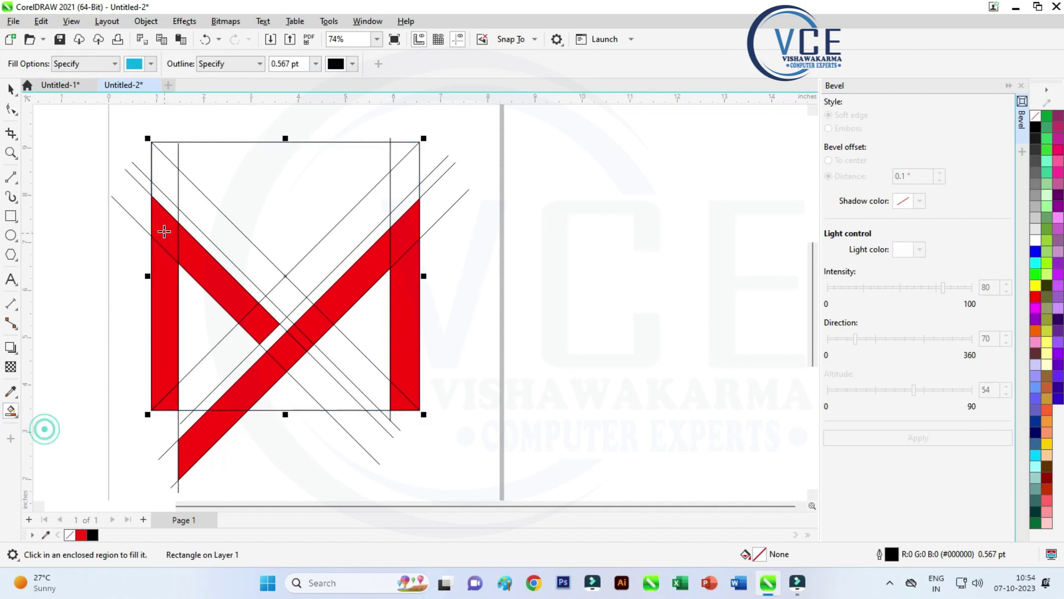
Step: Fill the V-shaped strips from the square's upper-left corner through the centre to its upper-right corner with blue
click(162, 184)
click(287, 292)
click(347, 259)
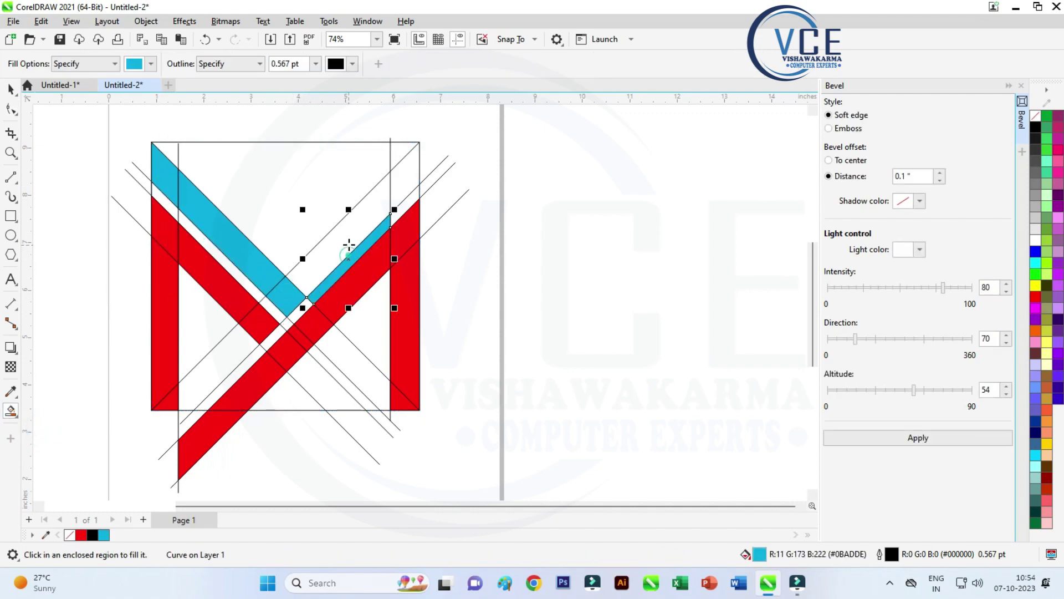
click(349, 235)
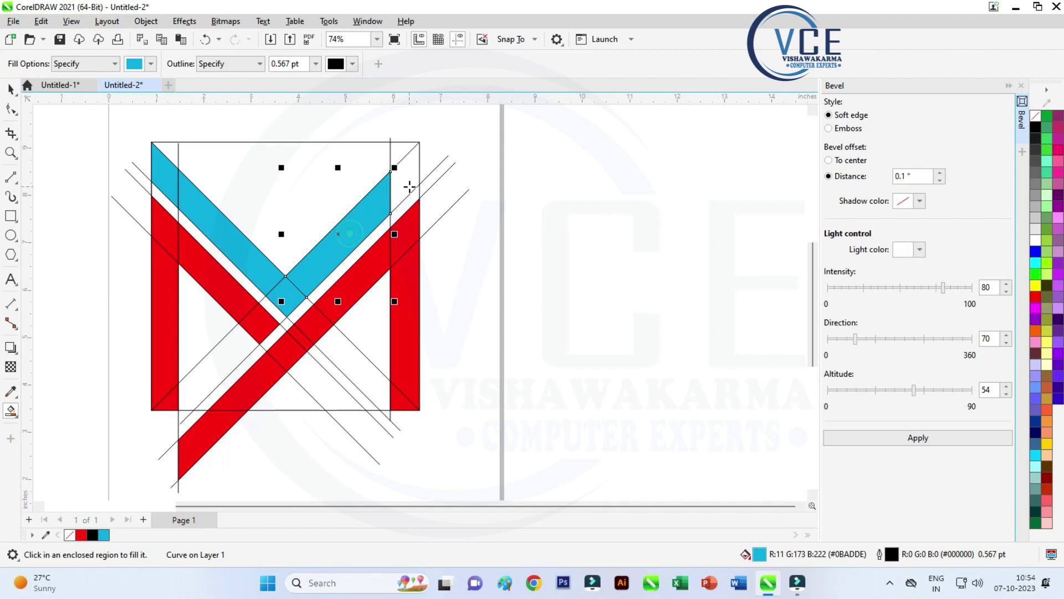
click(408, 182)
Step: Draw a rectangle about 1.35 by 0.65 inches as a crossbar touching the right vertical bar and fill it with red #FF0000
click(11, 215)
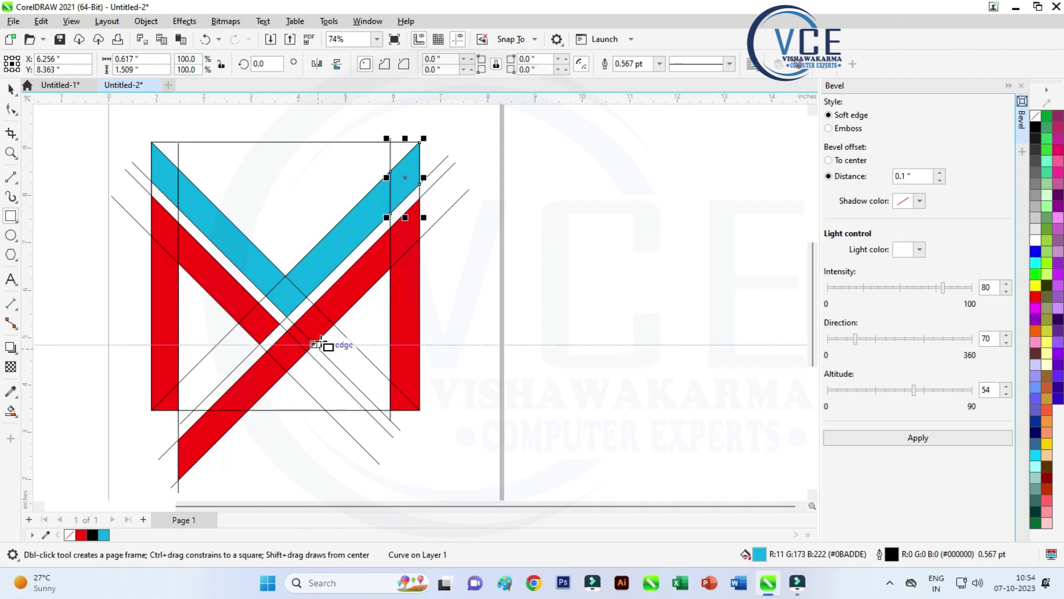
drag(335, 325, 398, 355)
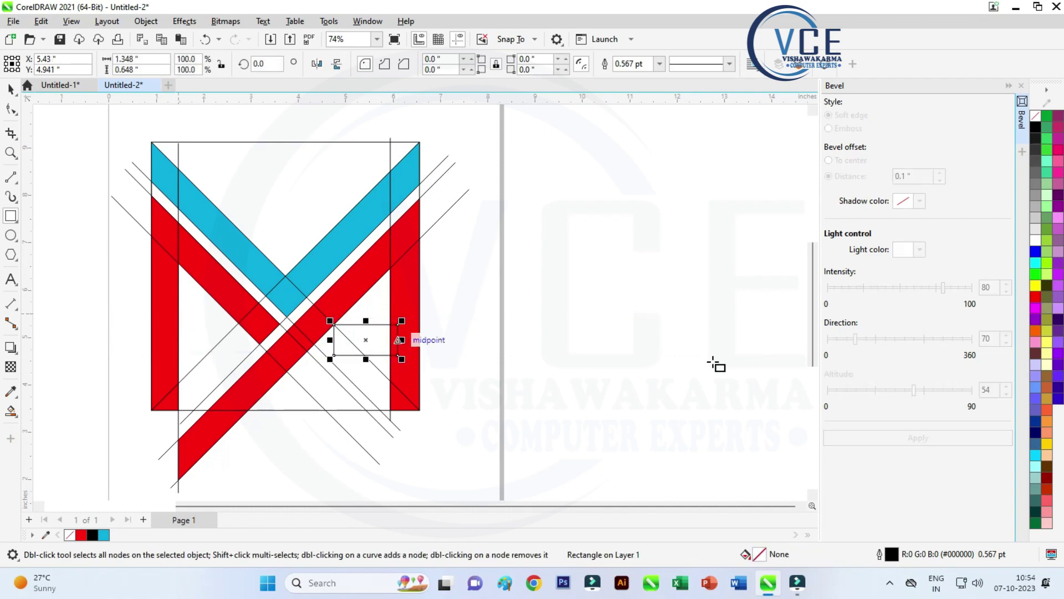
click(1035, 298)
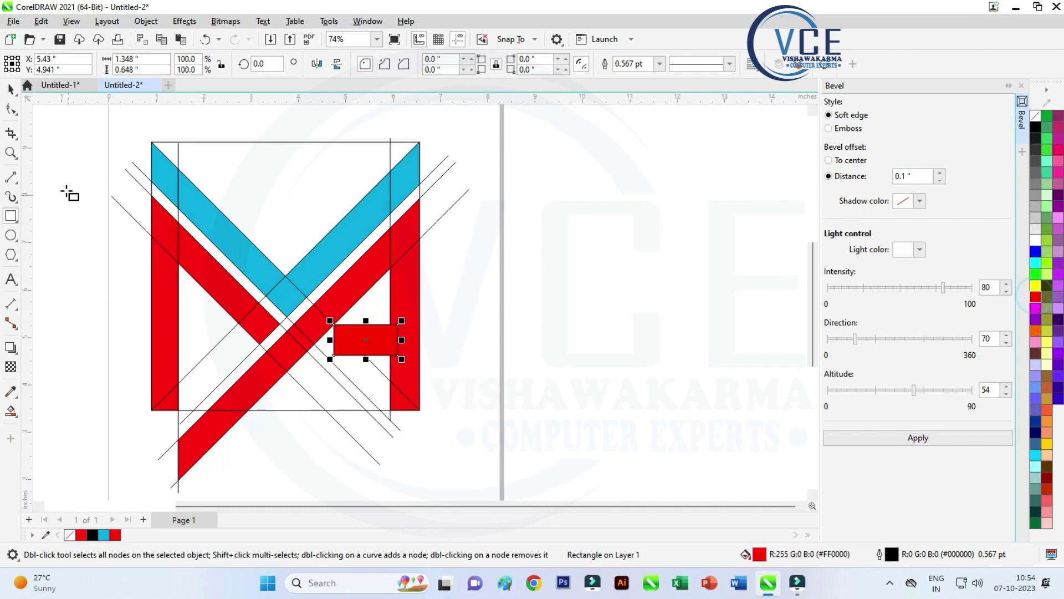
Step: Delete the outer square outline and the left vertical guide line
click(12, 89)
scroll(103, 230, up, 1)
scroll(102, 231, down, 2)
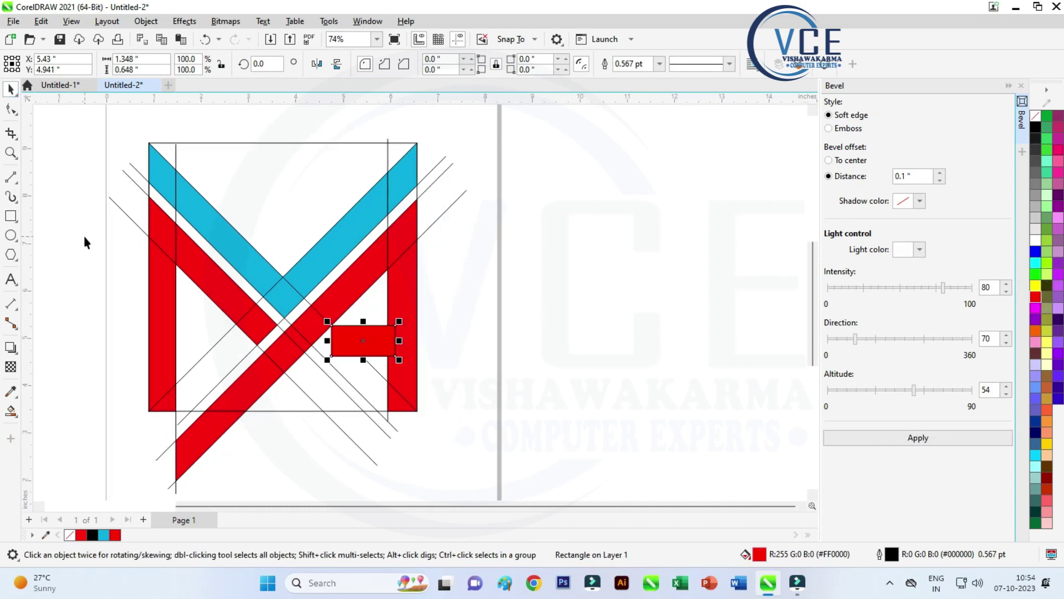
scroll(201, 168, up, 1)
click(239, 151)
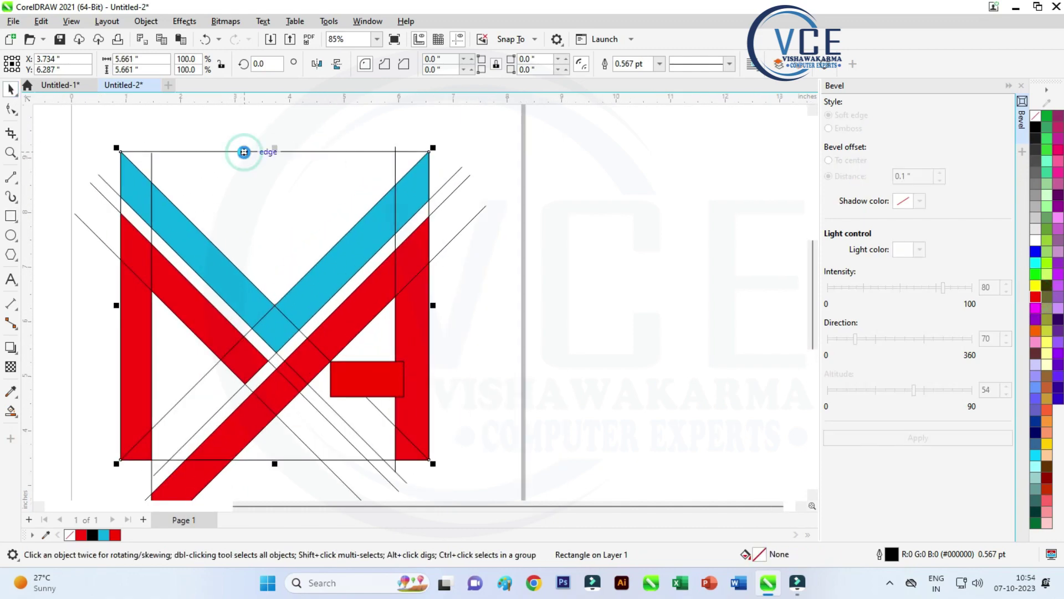
click(151, 163)
key(Delete)
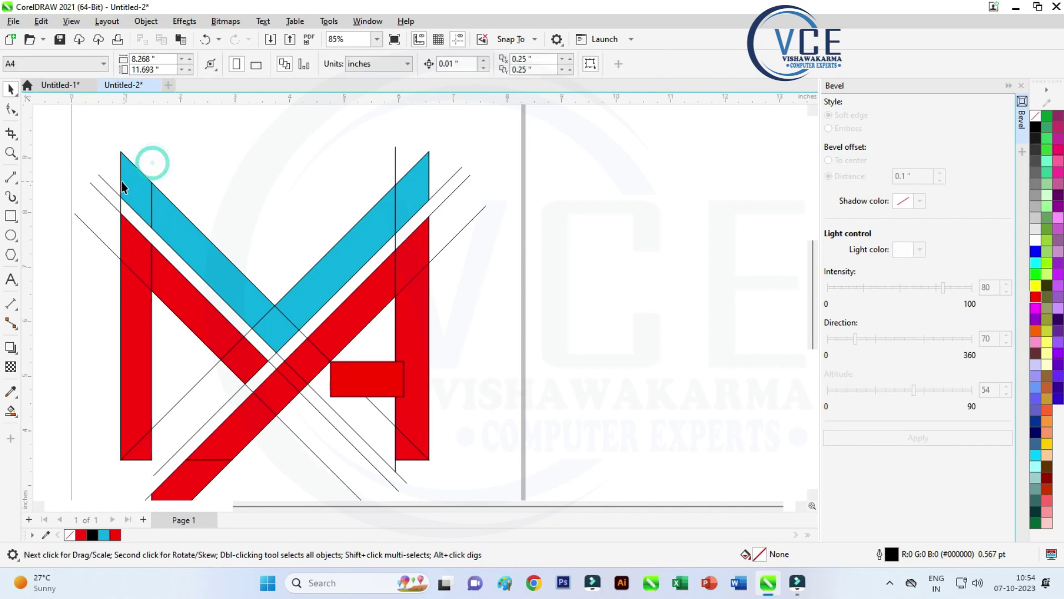
Step: Delete the three descending diagonal guides projecting past the logo's left side and the short line bridging the blue and red shapes
click(110, 188)
key(Delete)
click(103, 195)
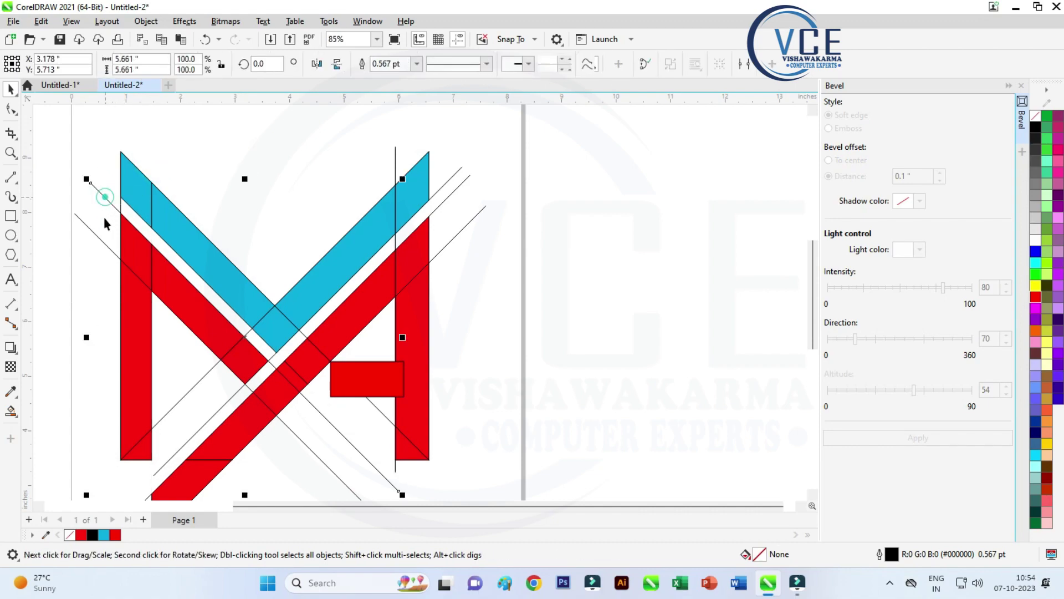
key(Delete)
click(92, 235)
key(Delete)
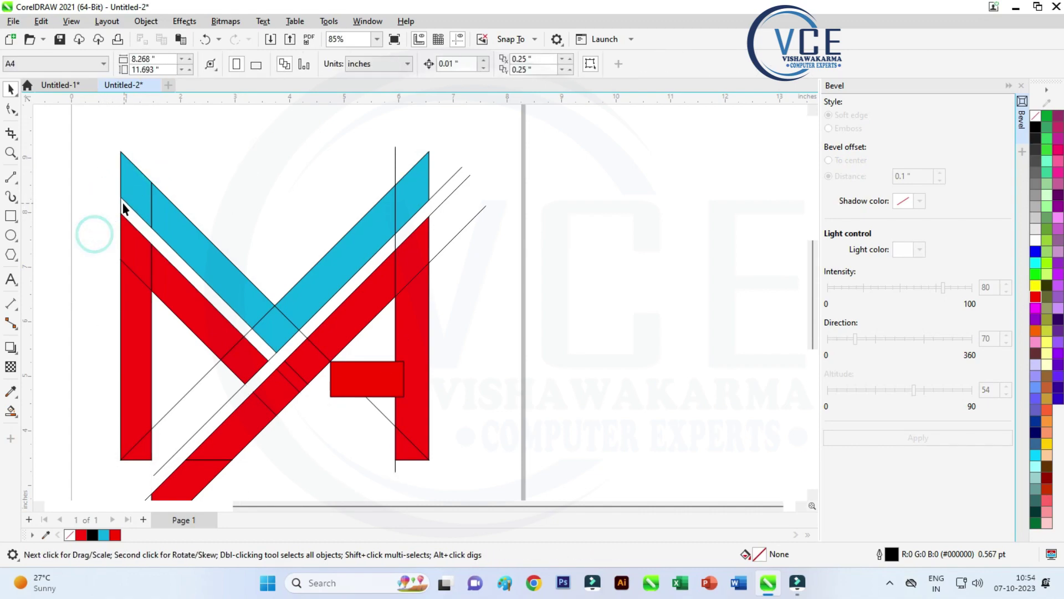
click(120, 209)
key(Delete)
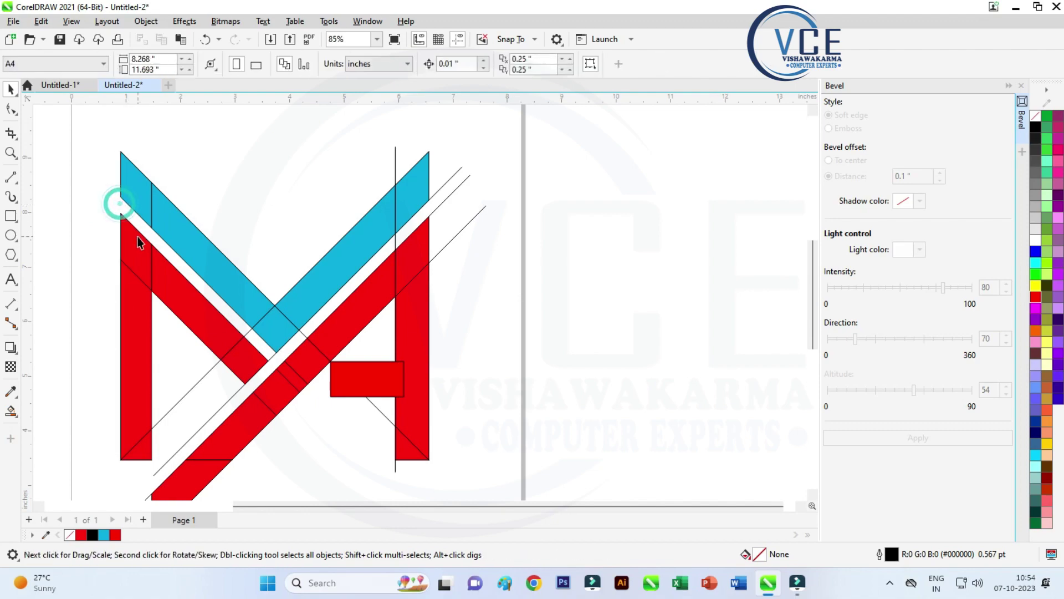
Step: Delete the two upper rising diagonal guides, the right vertical guide and the main descending diagonal
click(195, 383)
key(Delete)
click(220, 406)
key(Delete)
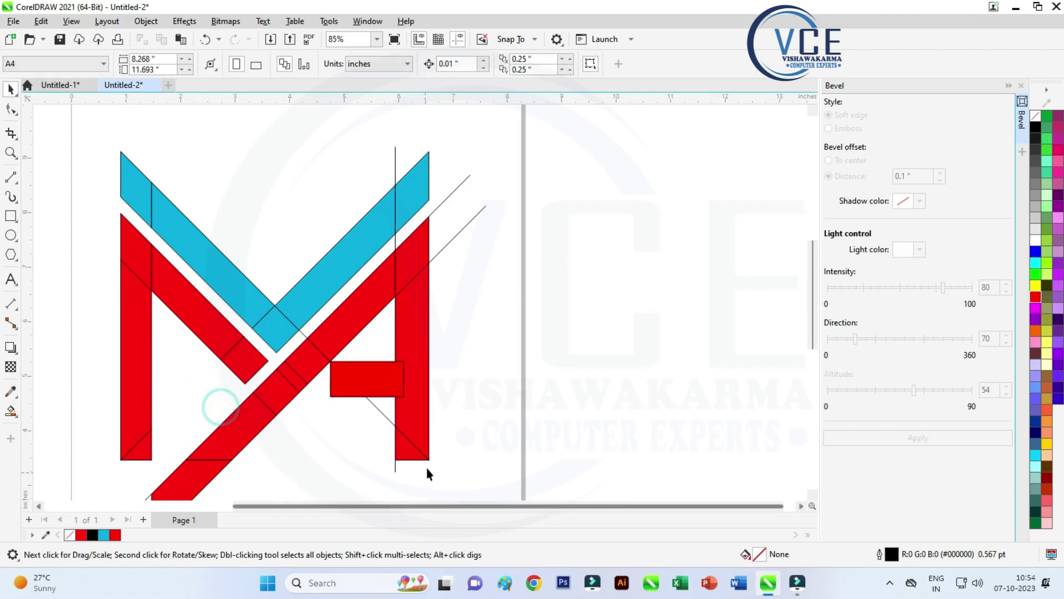
click(380, 410)
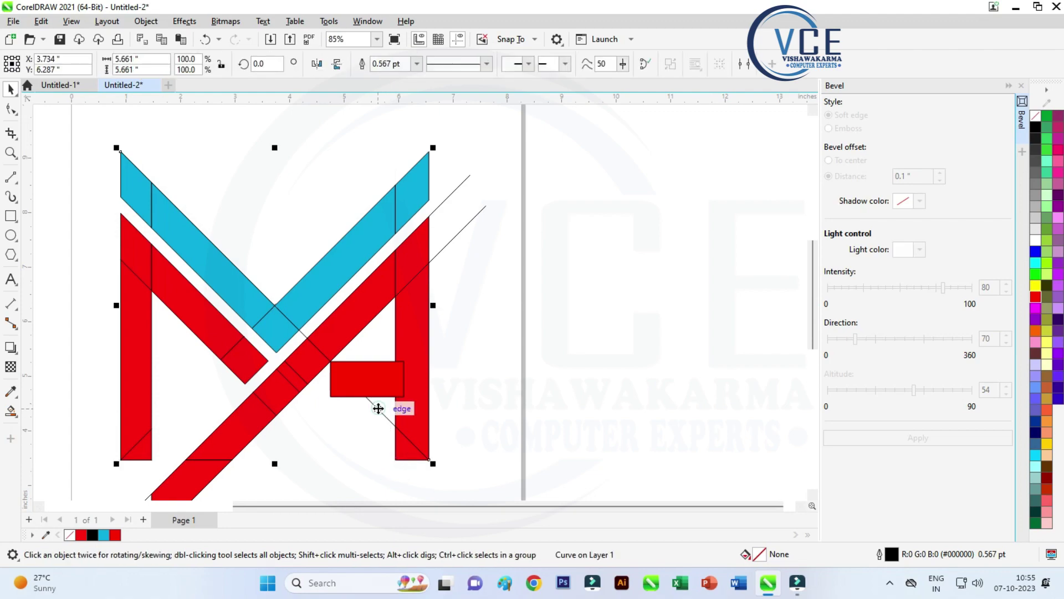
key(Delete)
Step: Delete the two remaining rising diagonal guides that extend past the right vertical bar
scroll(329, 240, down, 1)
scroll(420, 237, up, 1)
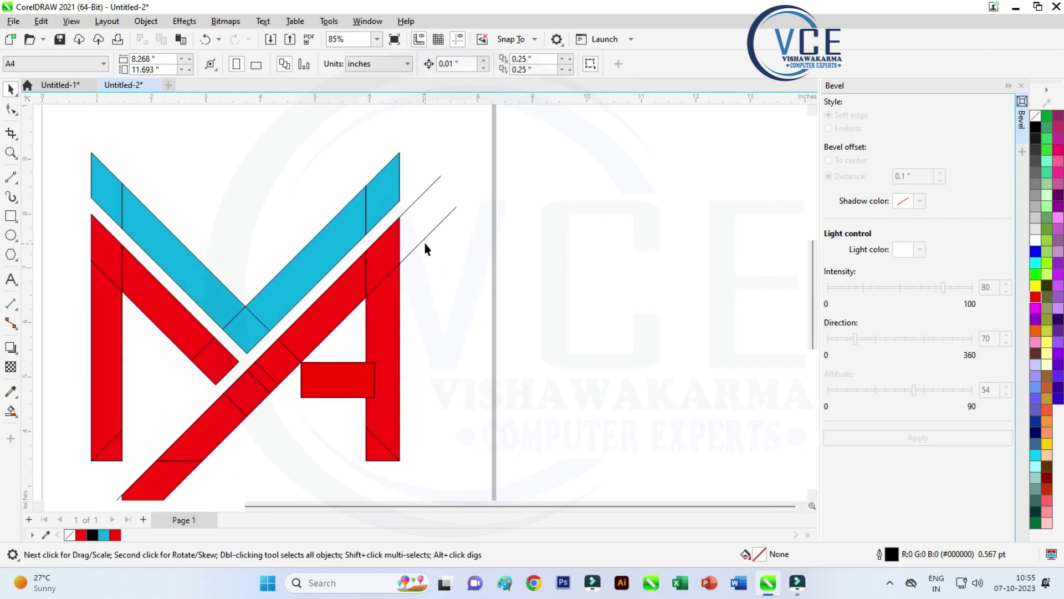
click(425, 235)
key(Delete)
click(426, 187)
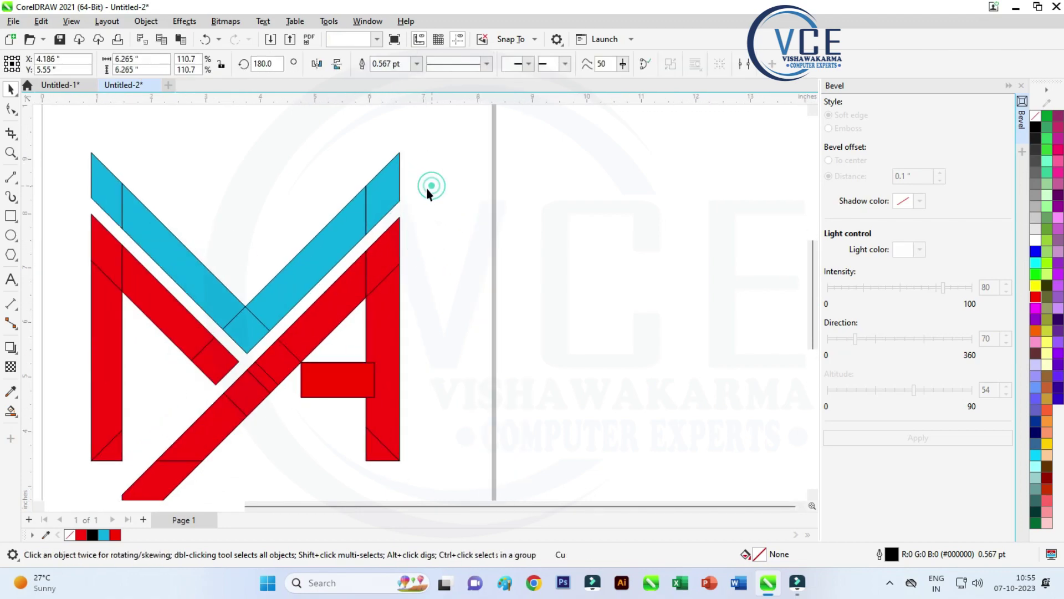
key(Delete)
Step: Select all the coloured logo pieces and weld them together
scroll(266, 198, down, 3)
drag(173, 145, 468, 463)
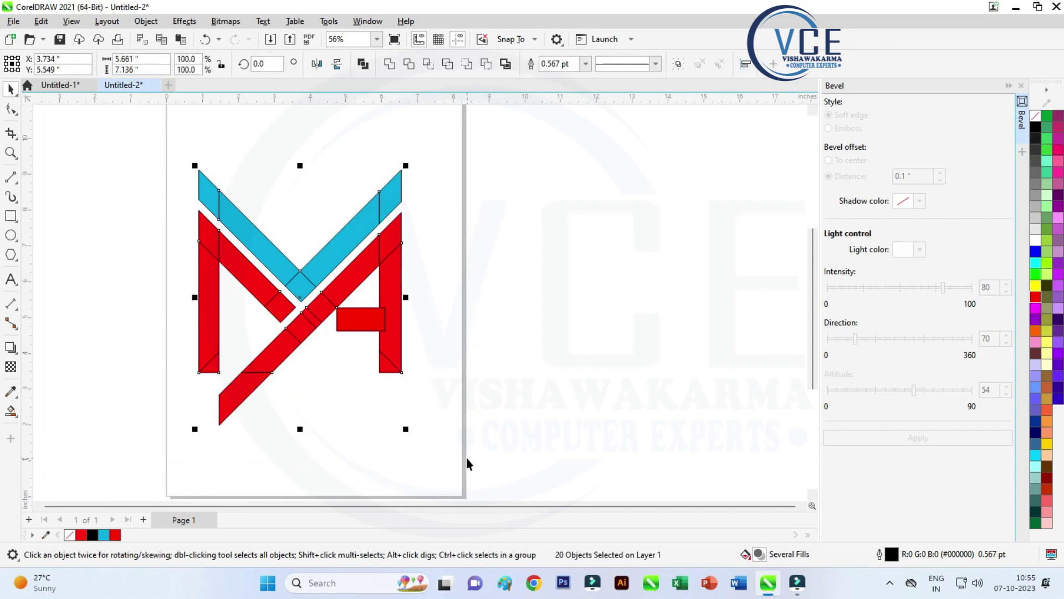
click(389, 64)
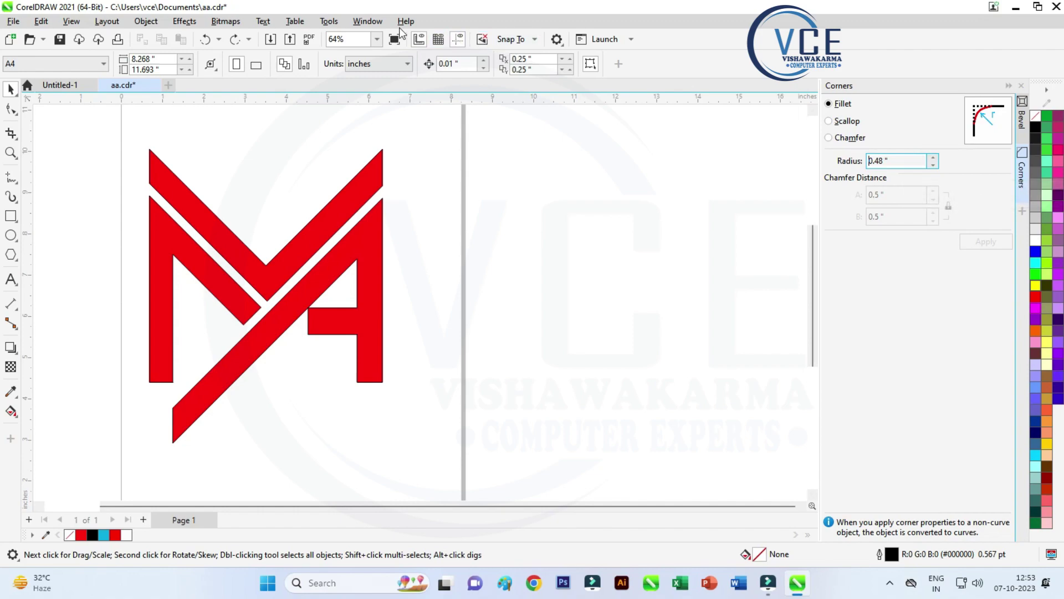
Step: Round the corners of the whole welded logo with a Fillet radius of 0.4 inches
click(368, 21)
mouse_move(413, 199)
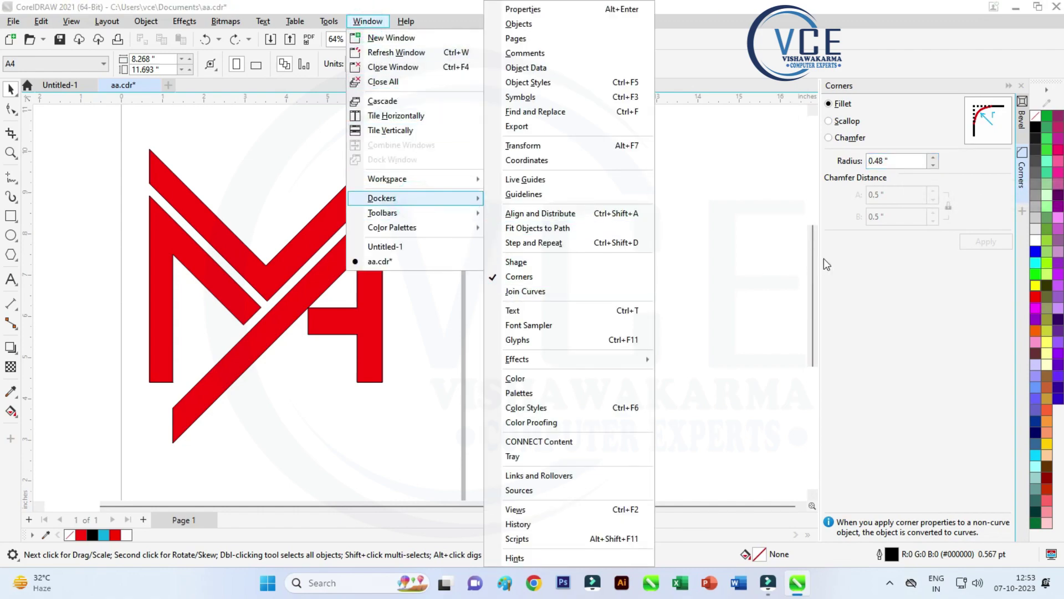
click(865, 252)
click(934, 165)
click(933, 167)
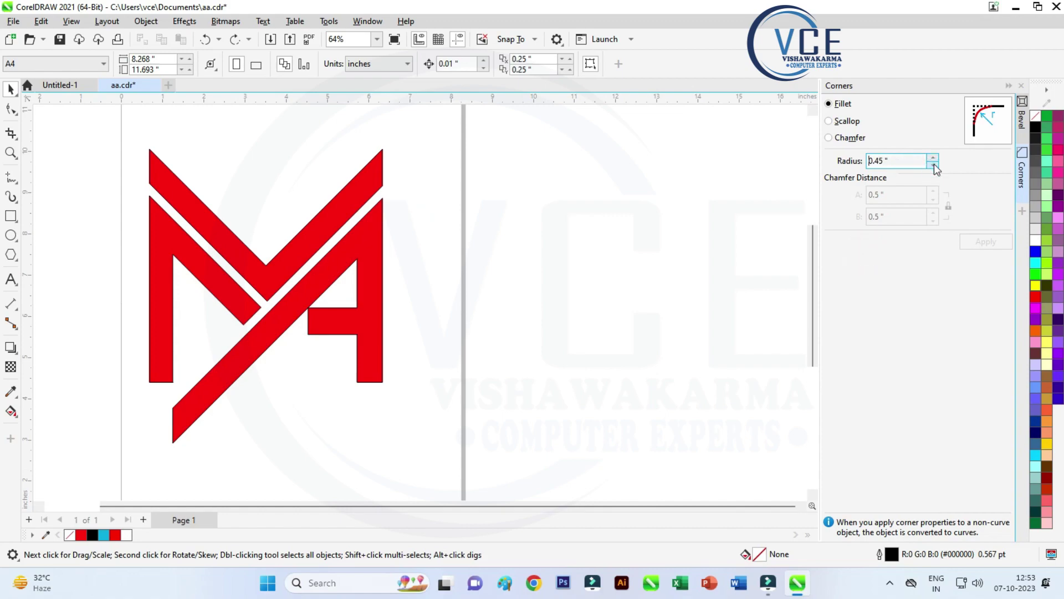
click(934, 165)
click(933, 166)
drag(107, 128, 448, 472)
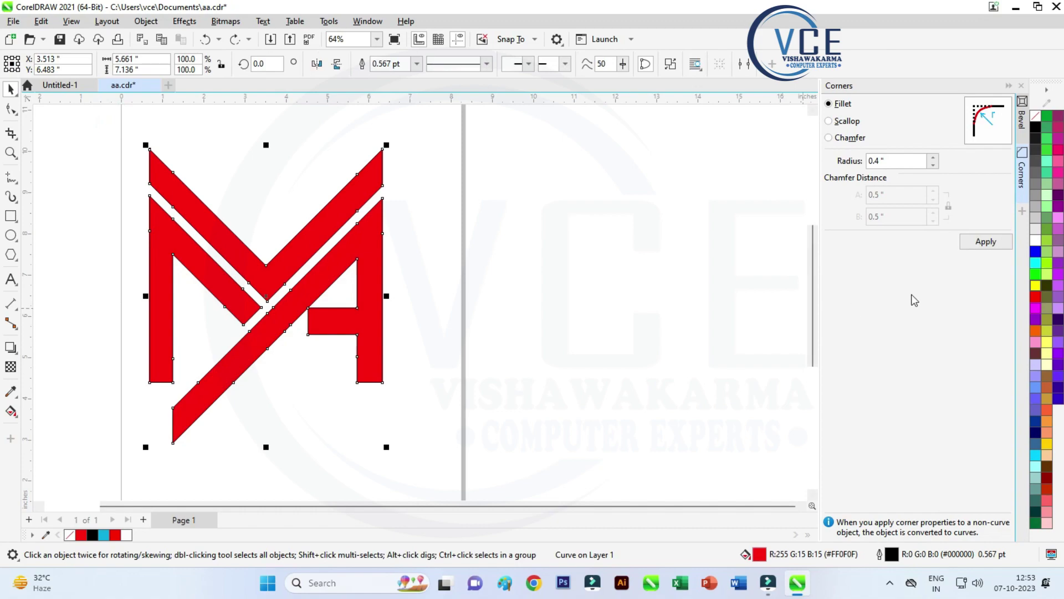
click(982, 243)
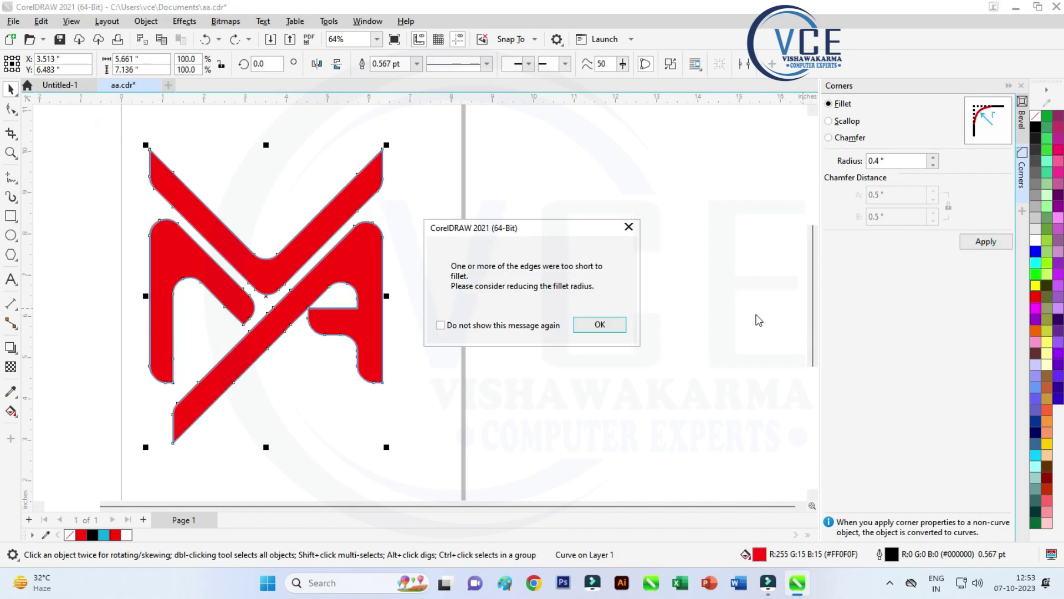
click(601, 325)
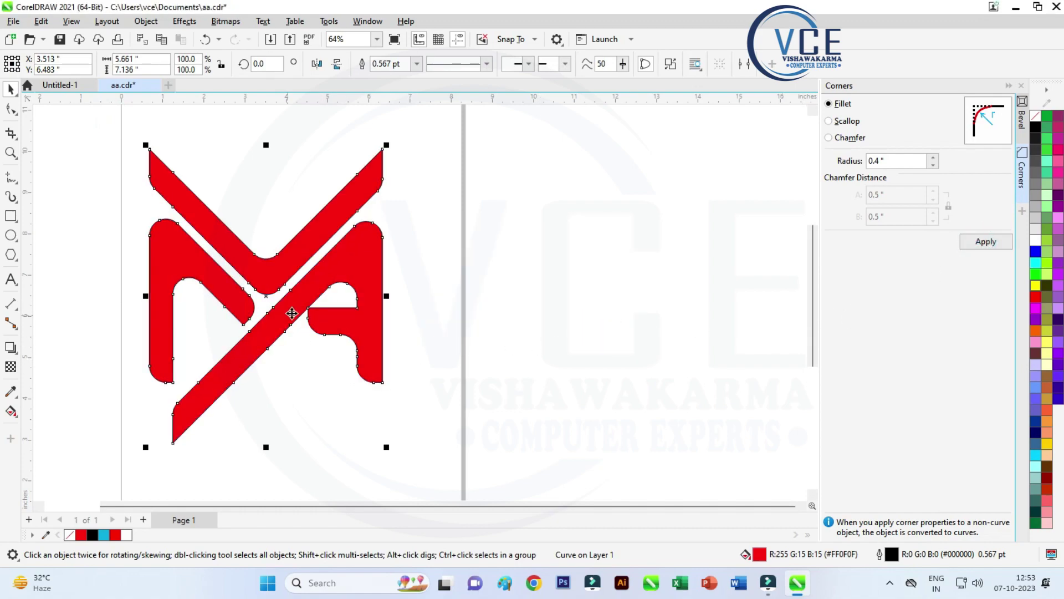
Step: Fill the upper V shape of the rounded logo with blue #0BADDE using Smart Fill, and clear the selection
scroll(290, 311, up, 1)
click(437, 255)
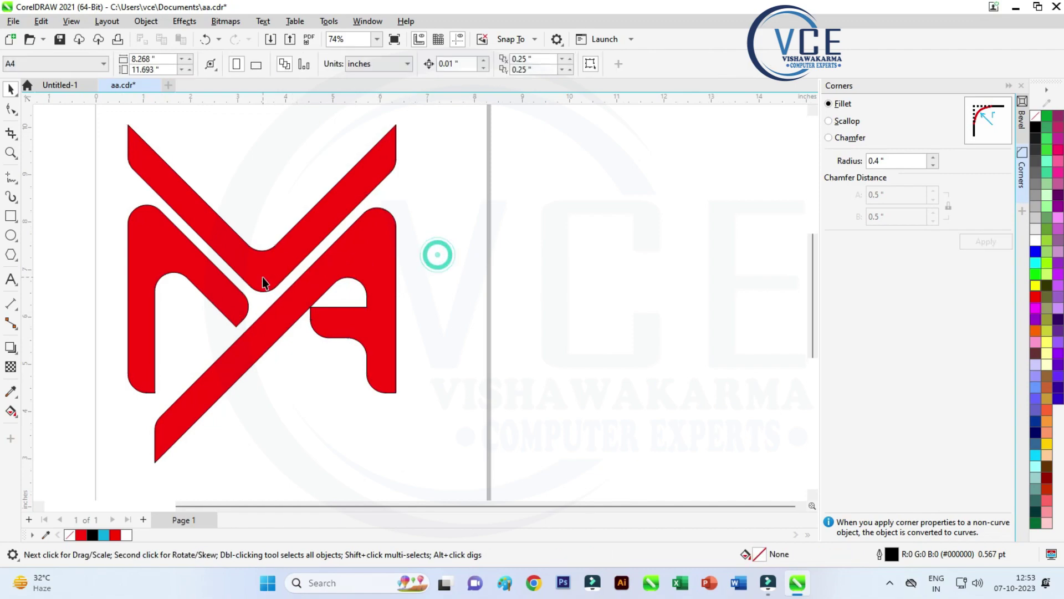
click(263, 276)
click(15, 416)
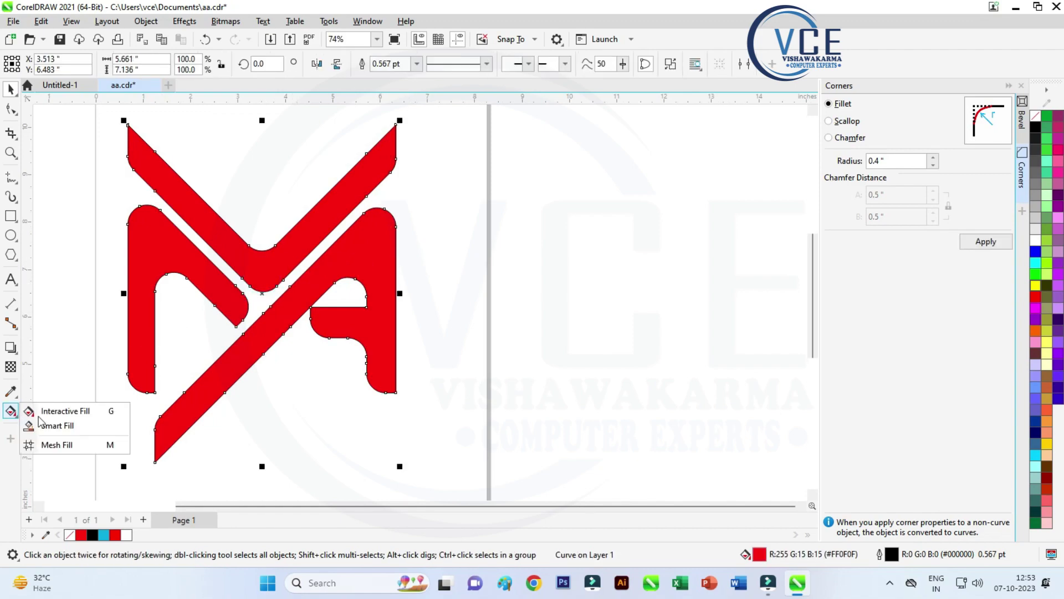
click(59, 423)
click(185, 214)
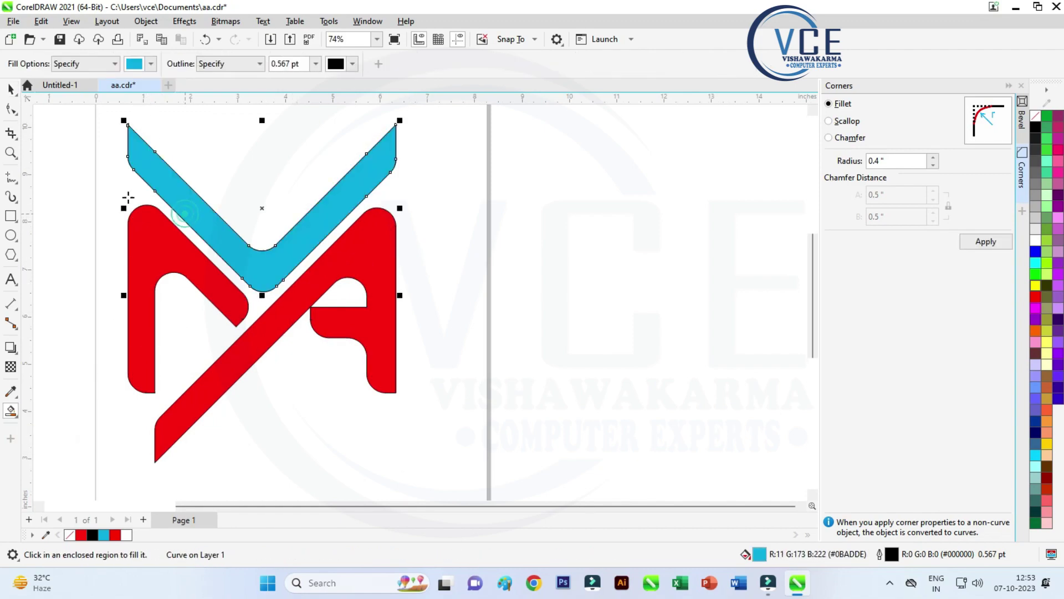
key(space)
click(245, 143)
Step: Apply a Soft edge bevel with a 0.1 inch distance to the blue V shape and to the red letter shape
scroll(289, 219, down, 1)
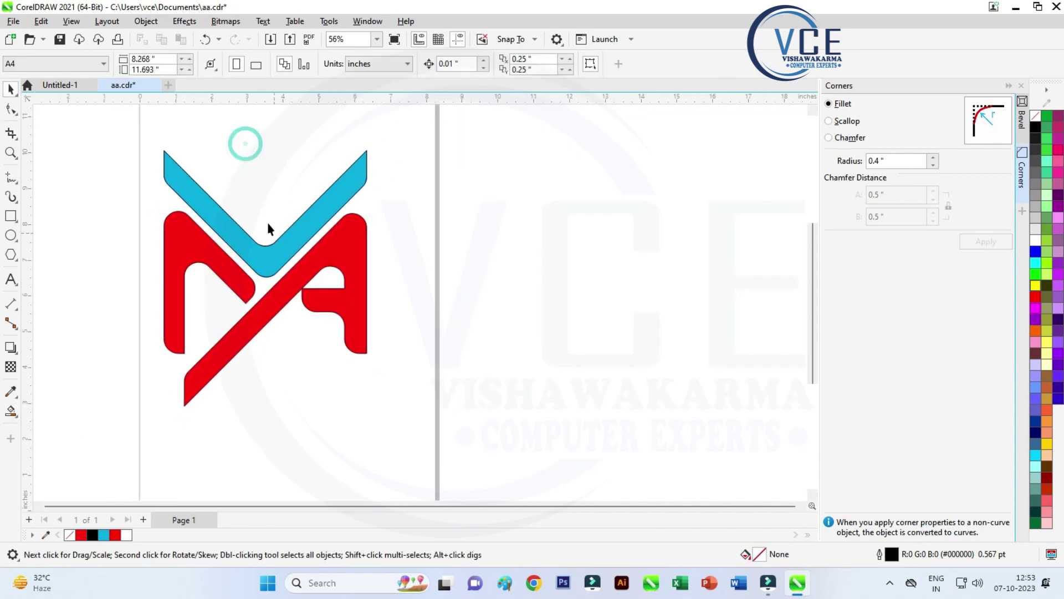
drag(136, 118, 436, 459)
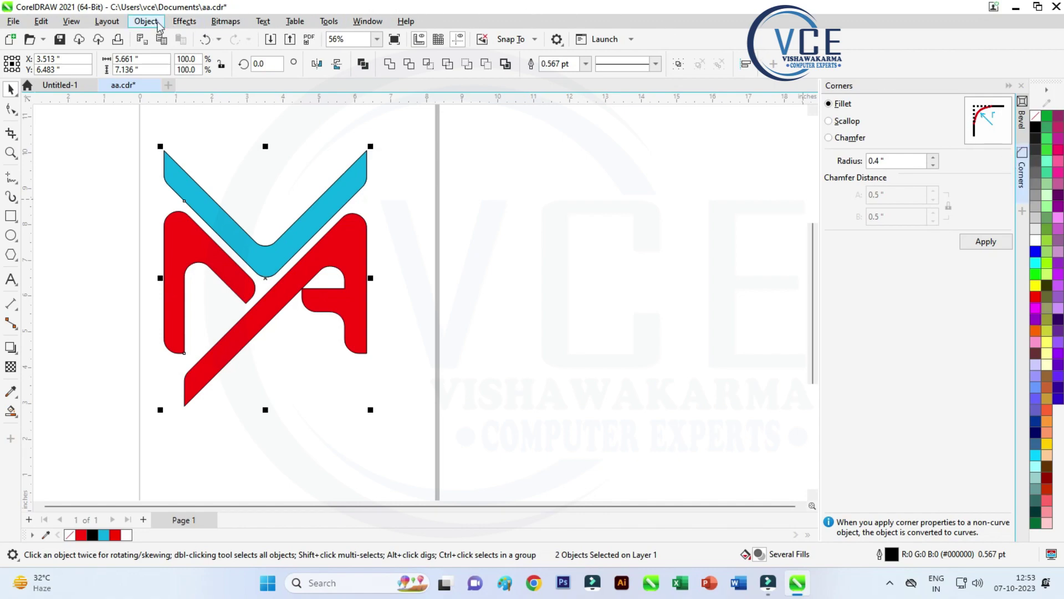
click(184, 21)
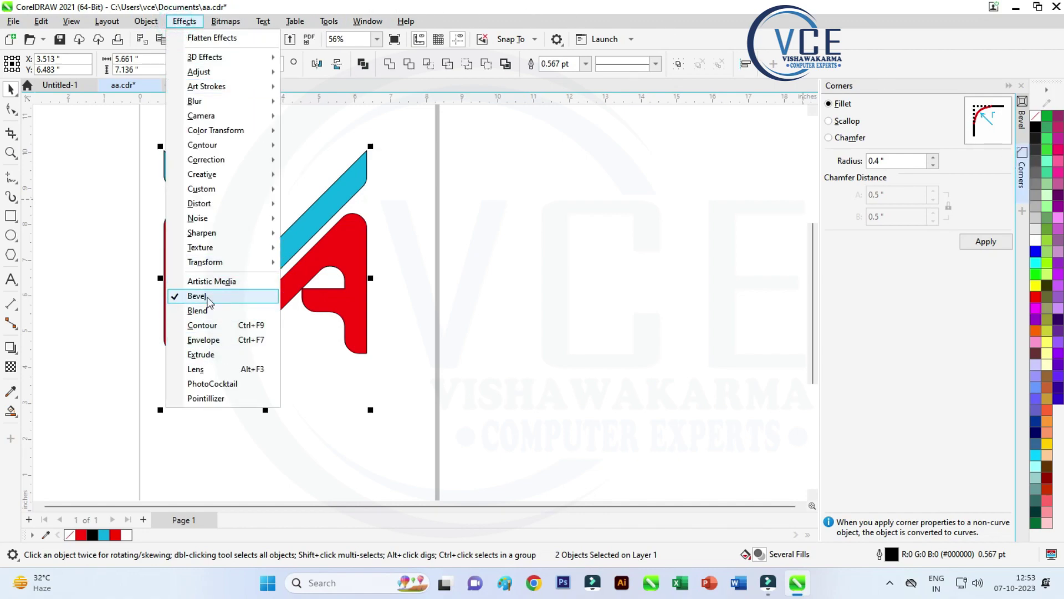
click(1021, 117)
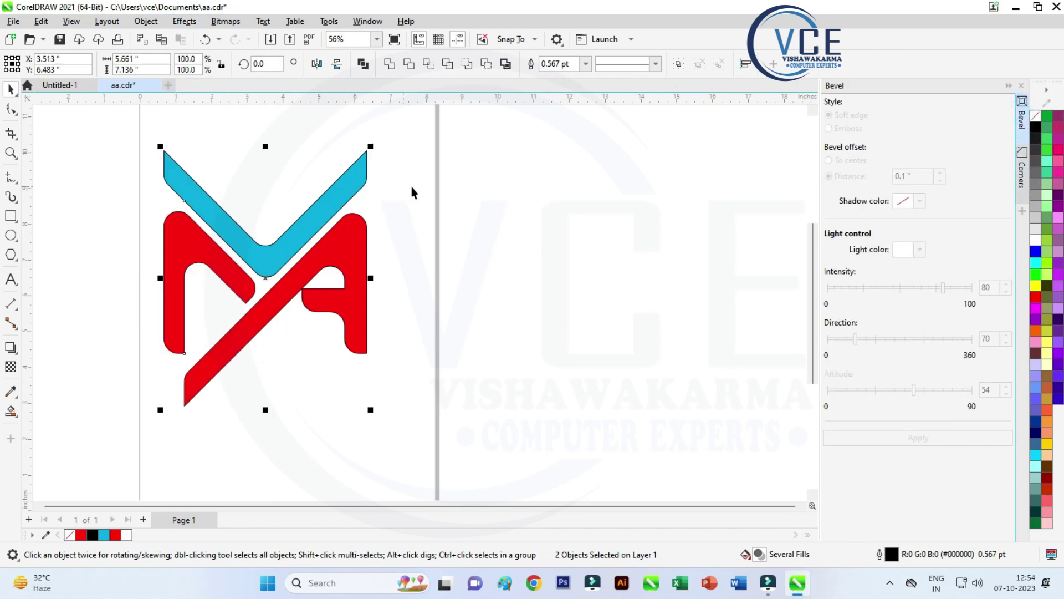
click(345, 195)
click(916, 435)
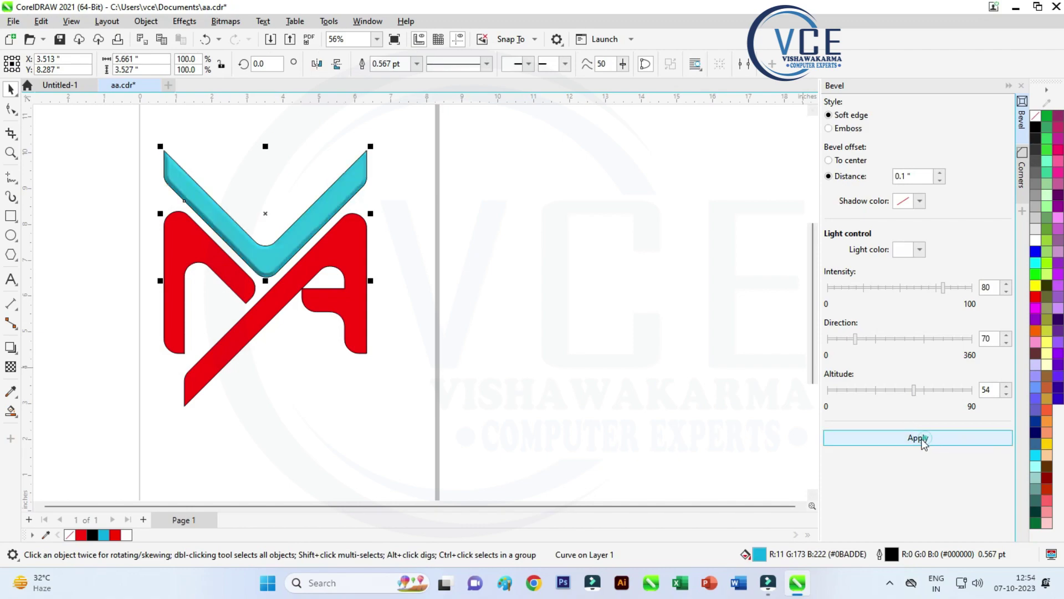
click(356, 259)
click(929, 438)
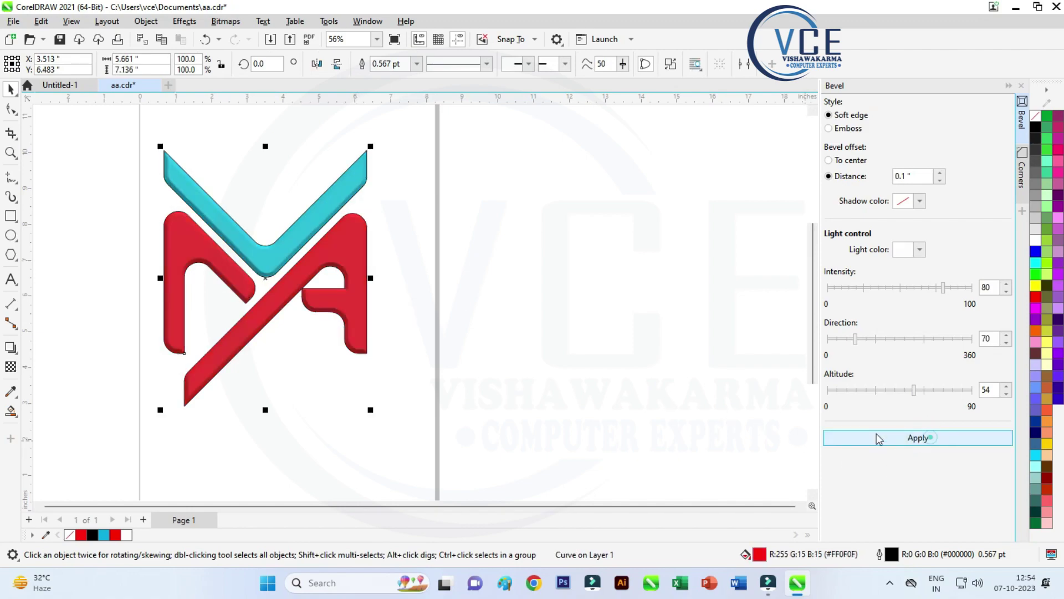
Step: Group all the bevelled logo pieces and flatten their effects into a single bitmap
click(469, 264)
scroll(294, 224, down, 2)
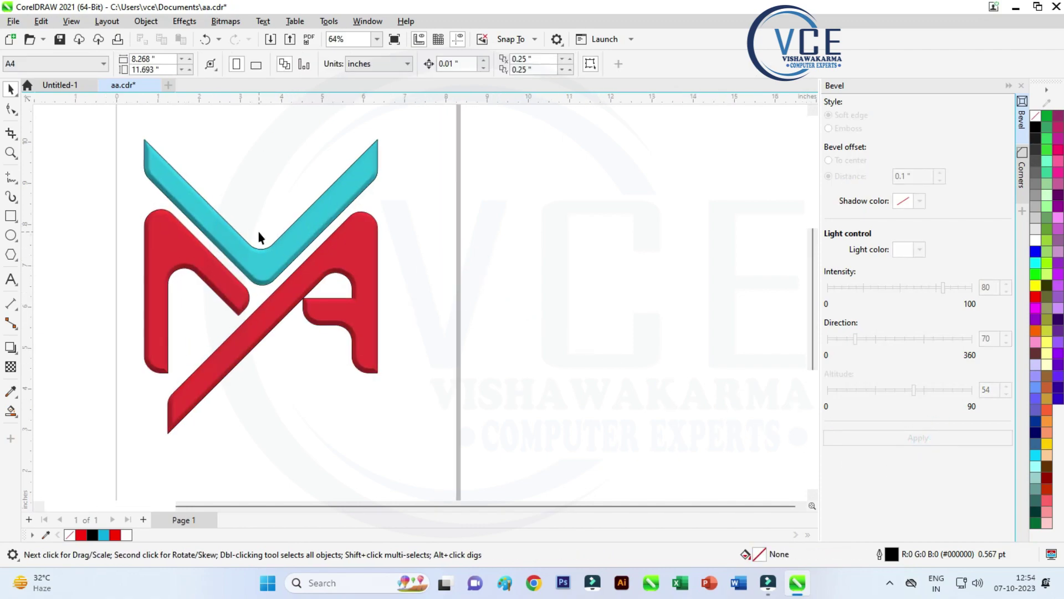
key(ctrl+a)
right_click(262, 220)
click(295, 243)
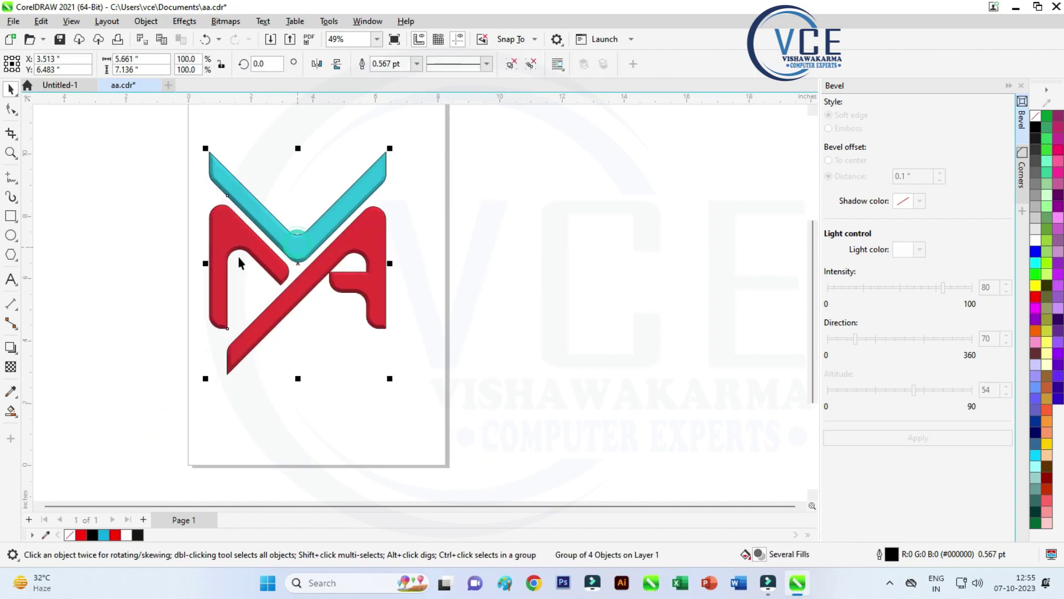
click(185, 21)
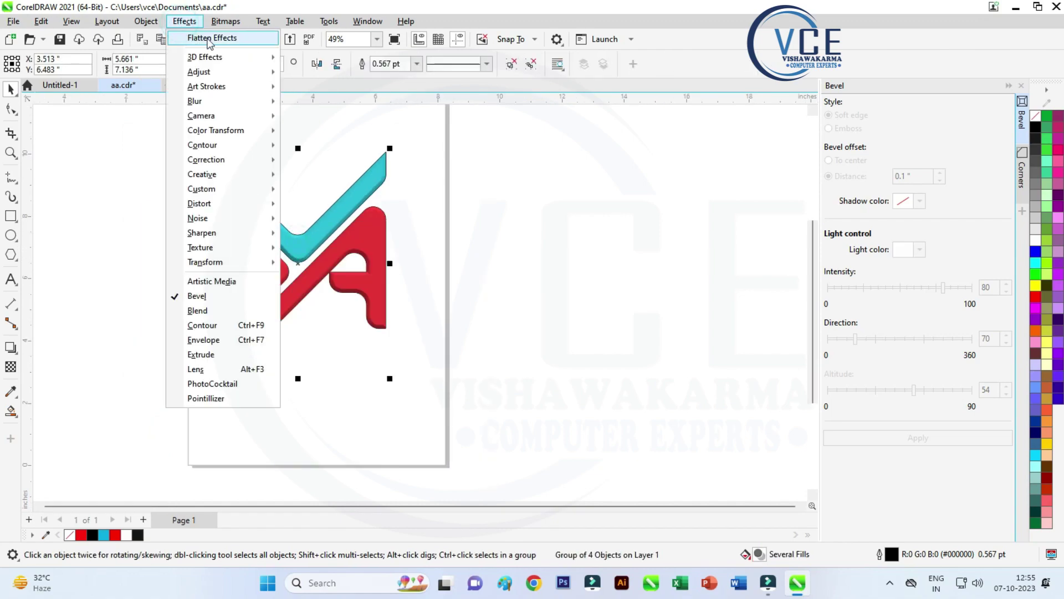
click(228, 39)
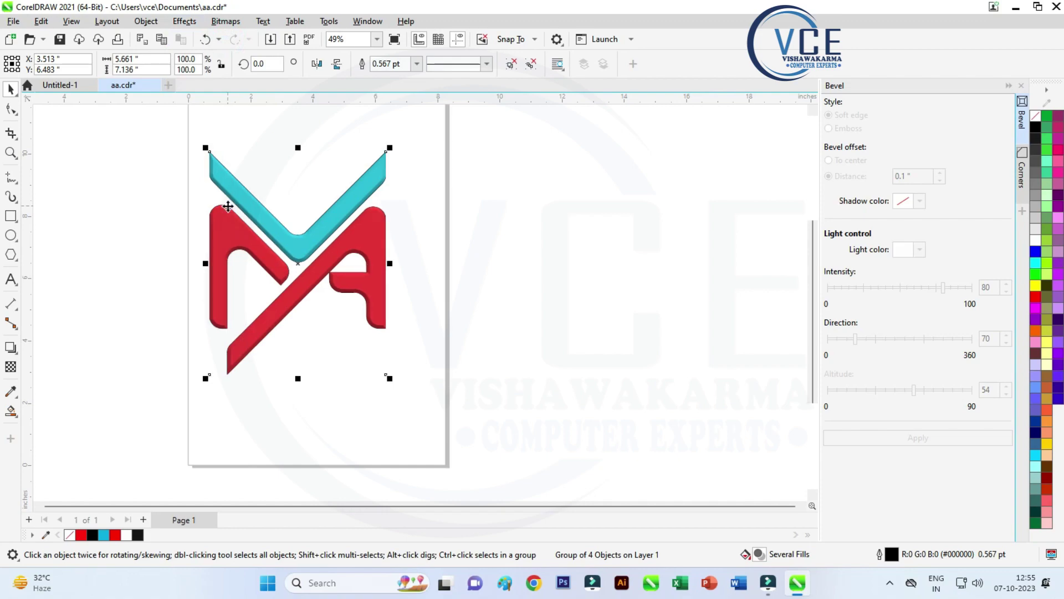
Step: Add a drop shadow to the flattened logo using the Small Glow preset
click(10, 352)
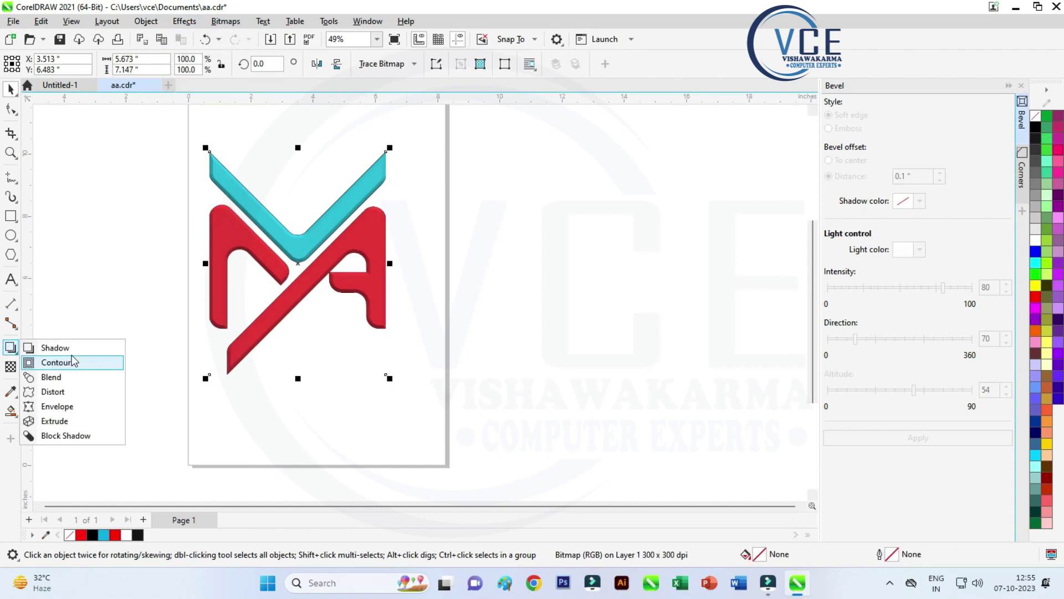
click(59, 347)
click(61, 63)
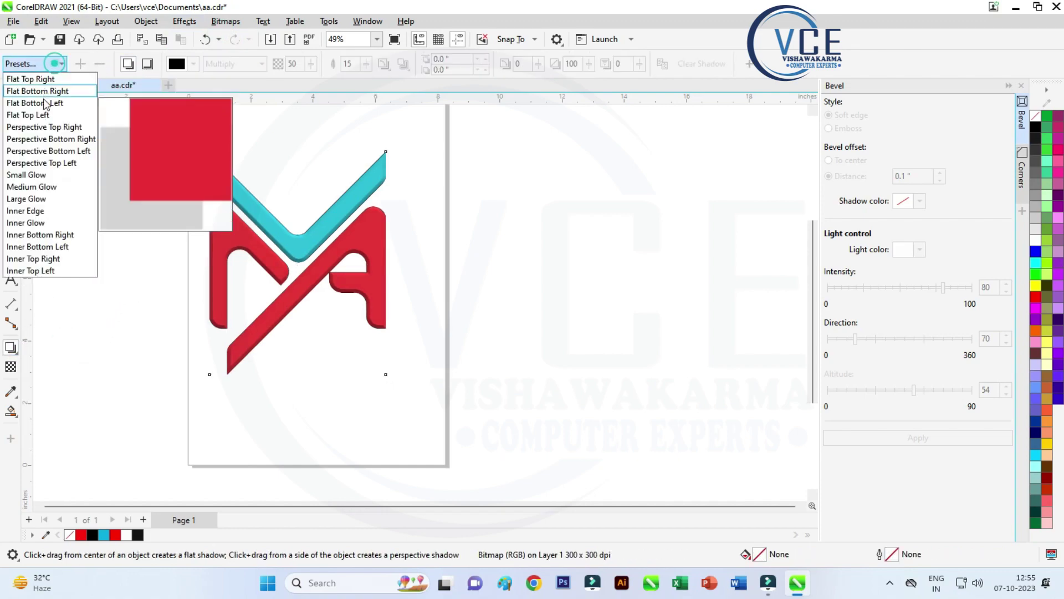
click(33, 174)
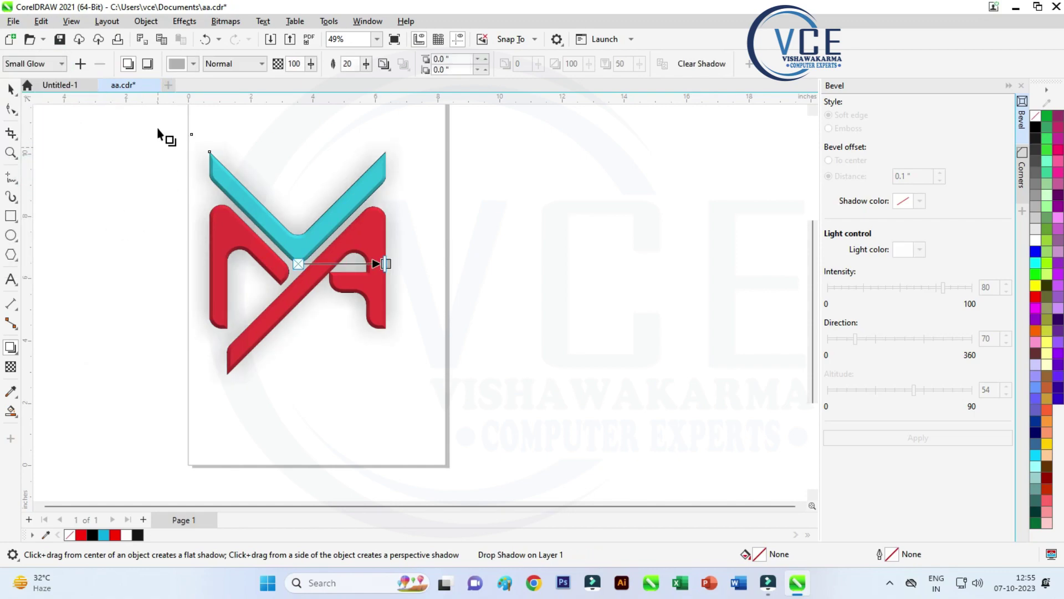
Step: Change the logo's shadow colour to black and set its feathering to 5
click(174, 65)
click(186, 131)
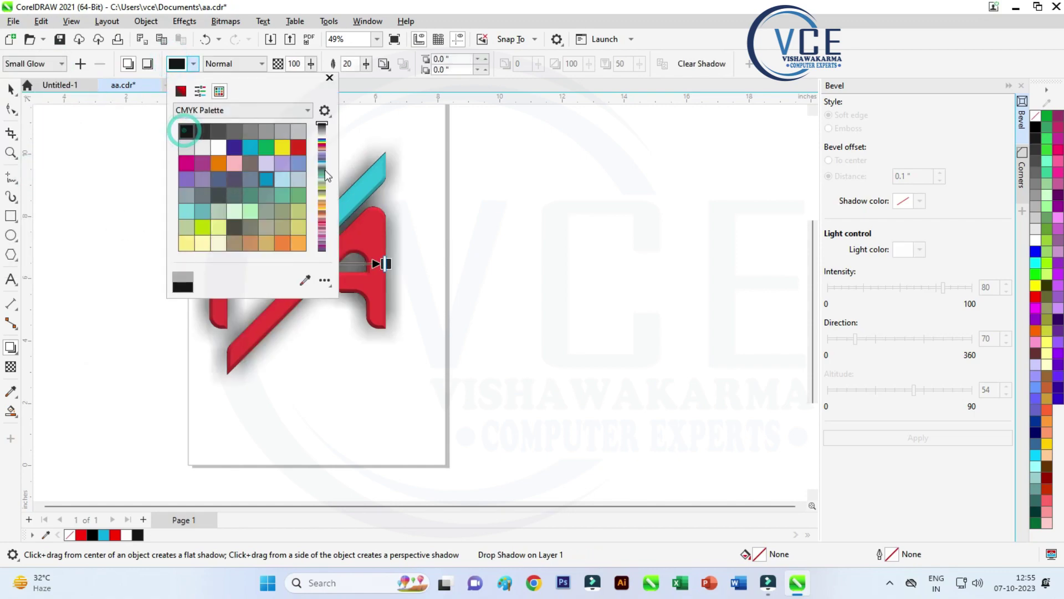
click(389, 122)
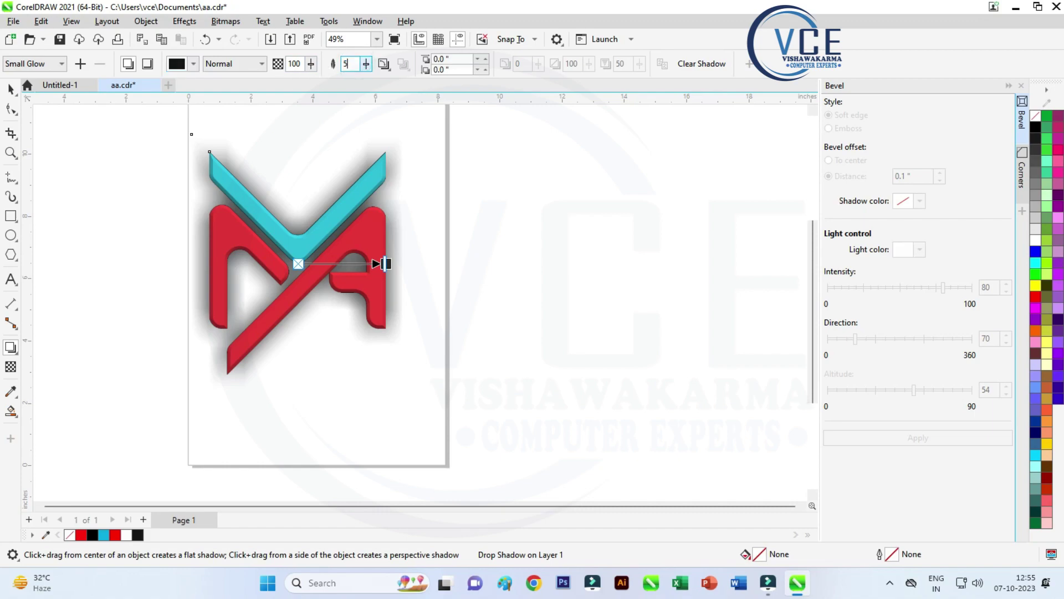
key(Return)
click(11, 90)
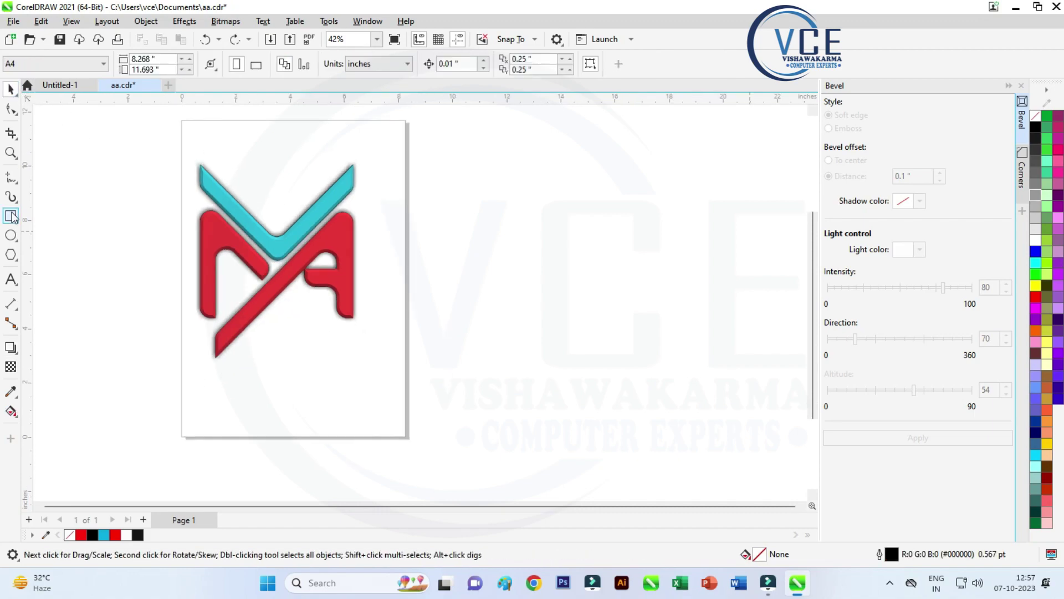
Step: Draw a rectangle about 16.2 by 8.5 inches around the logo and give it the Inner Edge shadow preset
click(10, 216)
drag(158, 149, 596, 380)
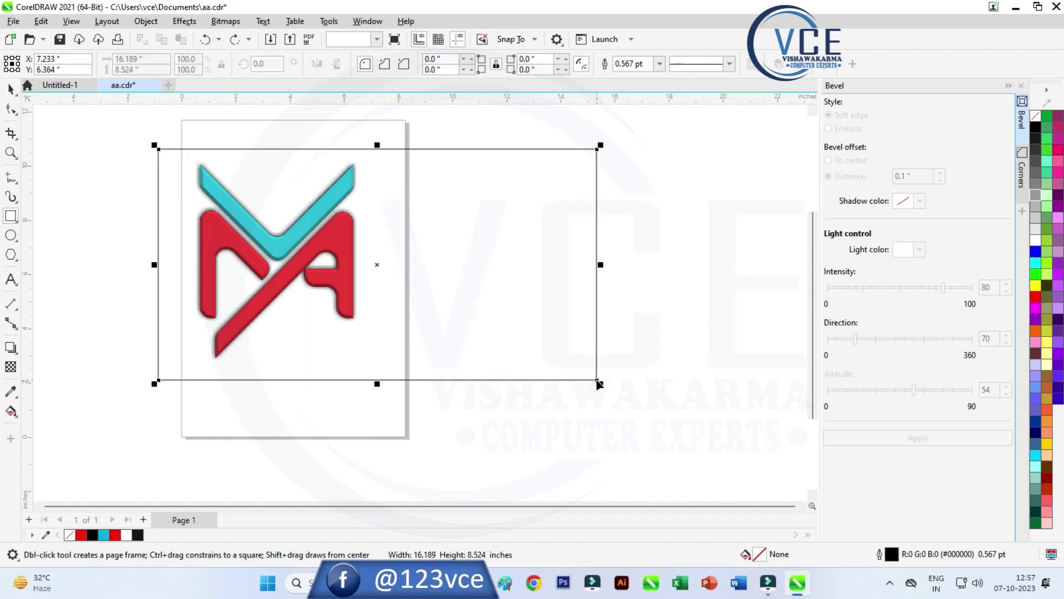
click(10, 347)
click(44, 347)
click(36, 66)
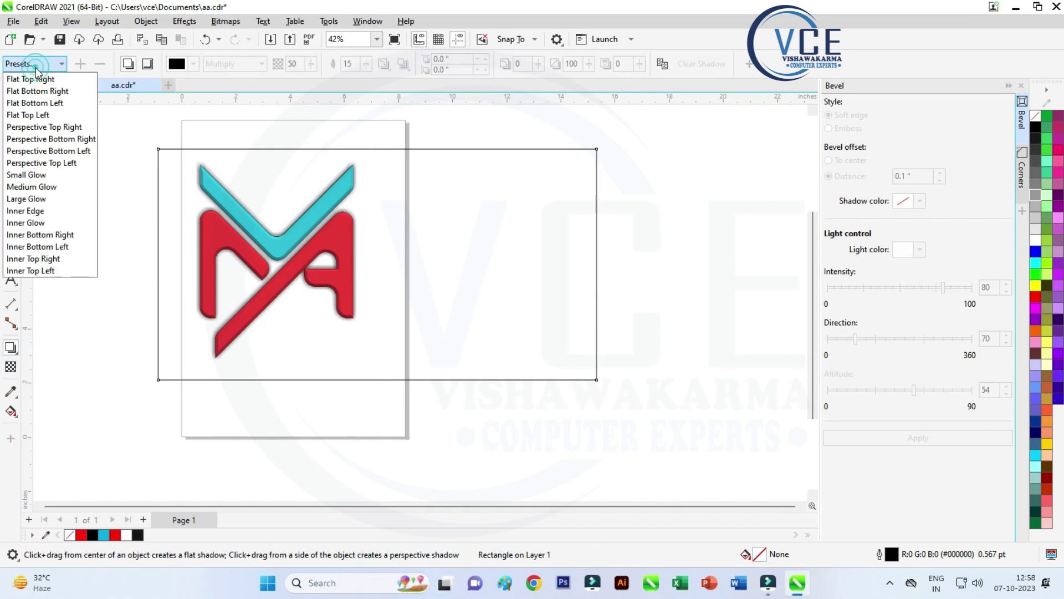
click(29, 211)
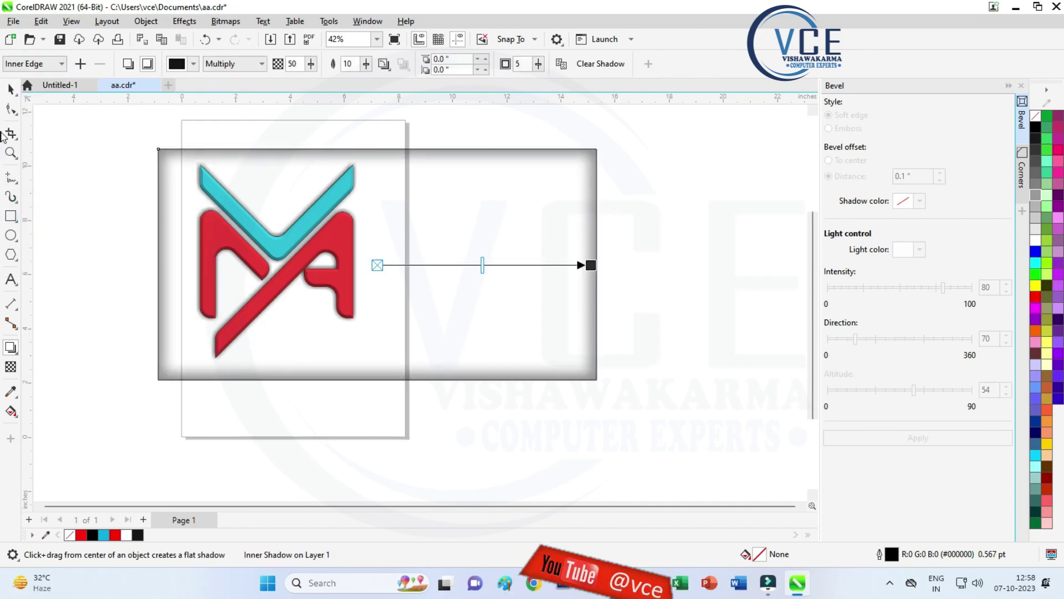
Step: Fill the rectangle with 10% Black (#E6E6E6) and group it with its inner shadow
click(10, 88)
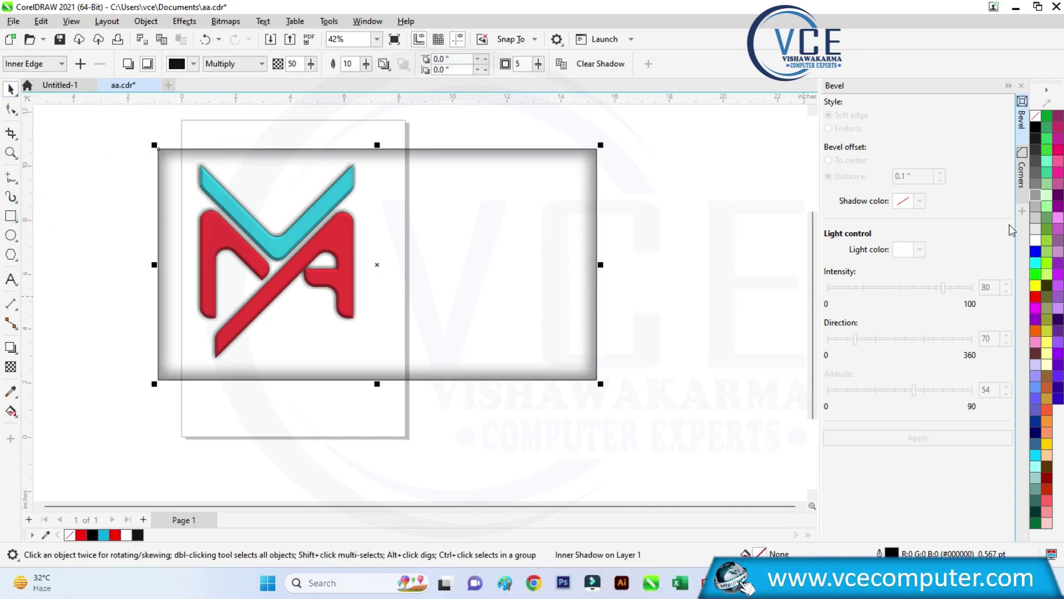
click(1036, 228)
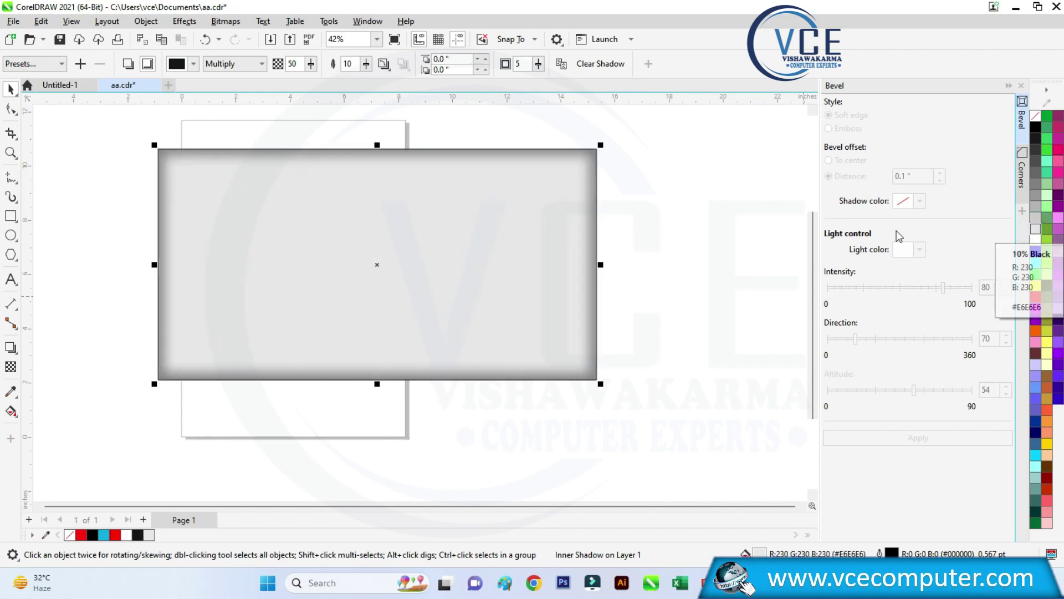
right_click(552, 223)
click(604, 255)
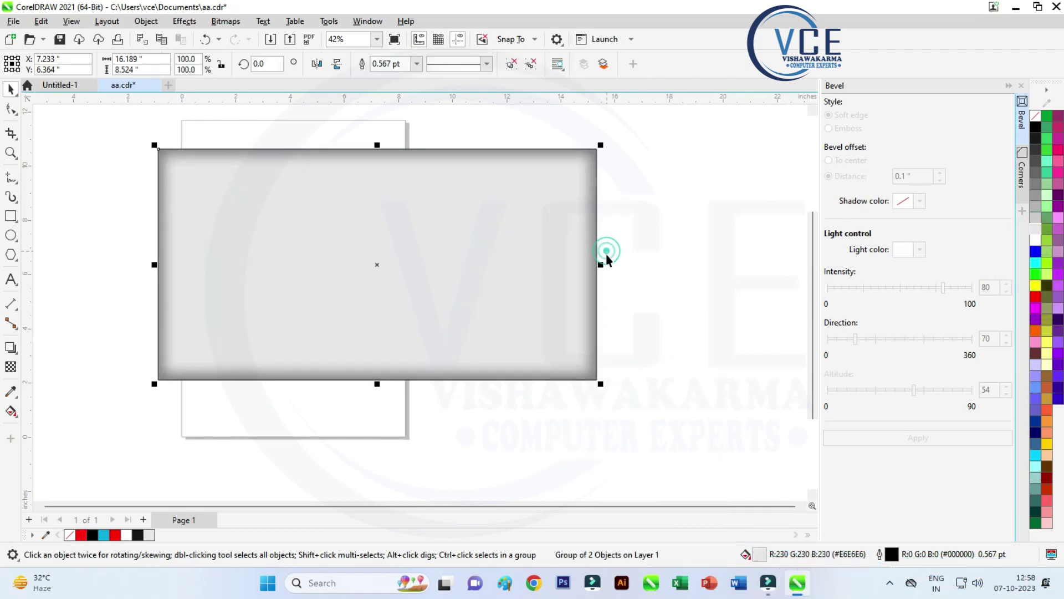
Step: Send the grey rectangle group to the back of the page, behind the logo
right_click(515, 257)
mouse_move(586, 283)
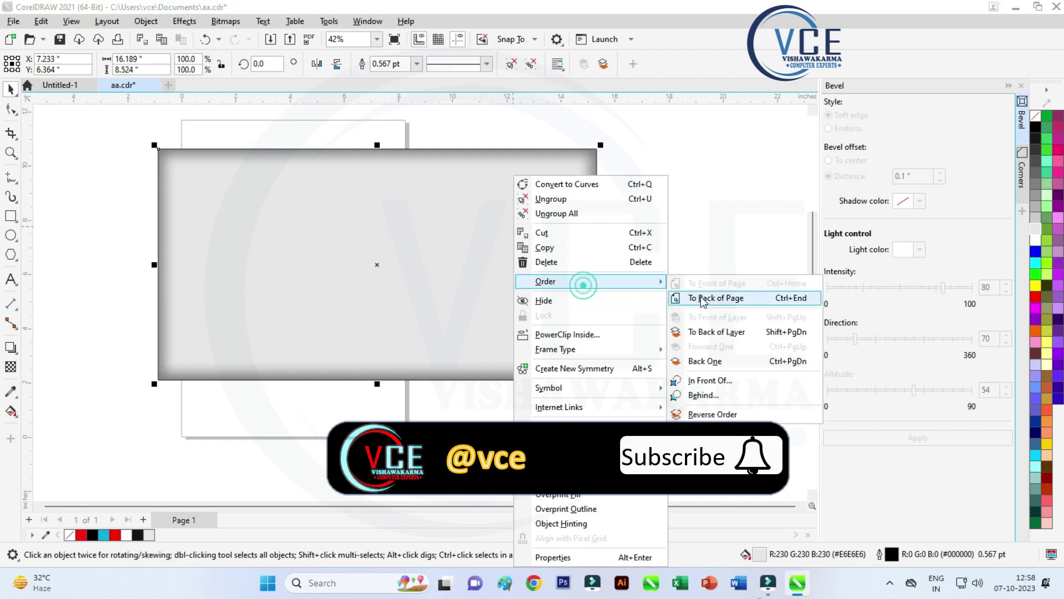
click(715, 298)
scroll(447, 222, up, 1)
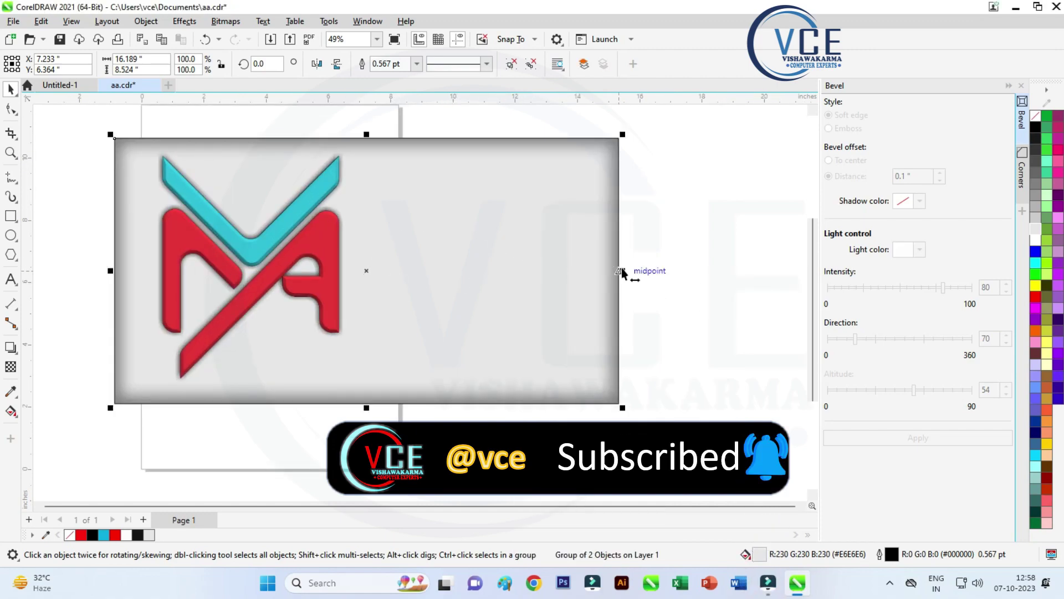
Step: Place a copy of the logo bitmap about 6.7 inches to the right of the original, within the grey rectangle
click(725, 243)
click(504, 244)
click(322, 249)
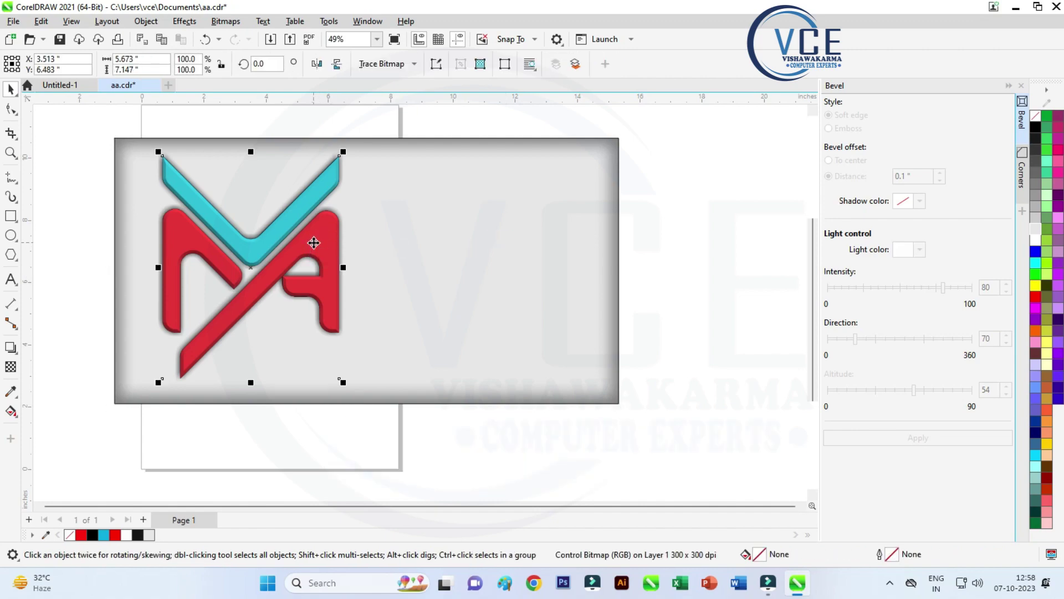
click(314, 242)
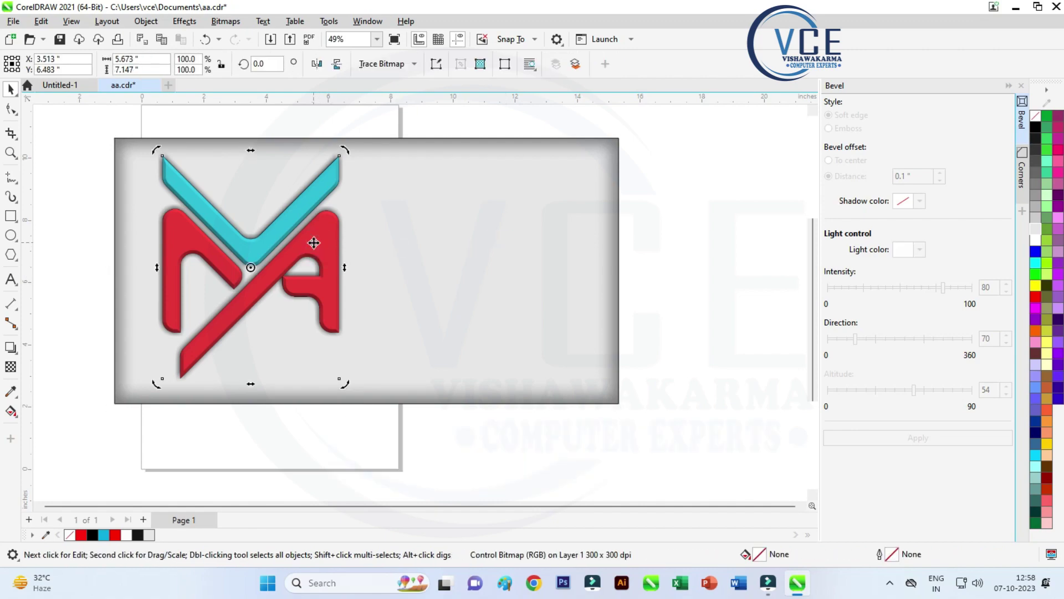
drag(314, 242, 523, 243)
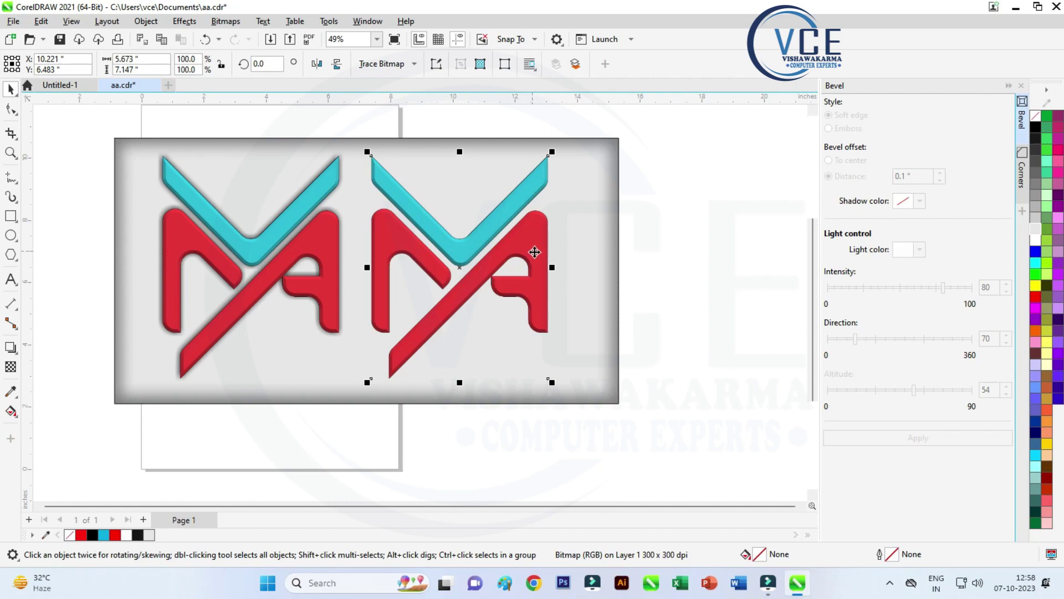
Step: Copy the original logo's shadow onto the duplicate and flatten the duplicate's effects
click(12, 350)
click(83, 348)
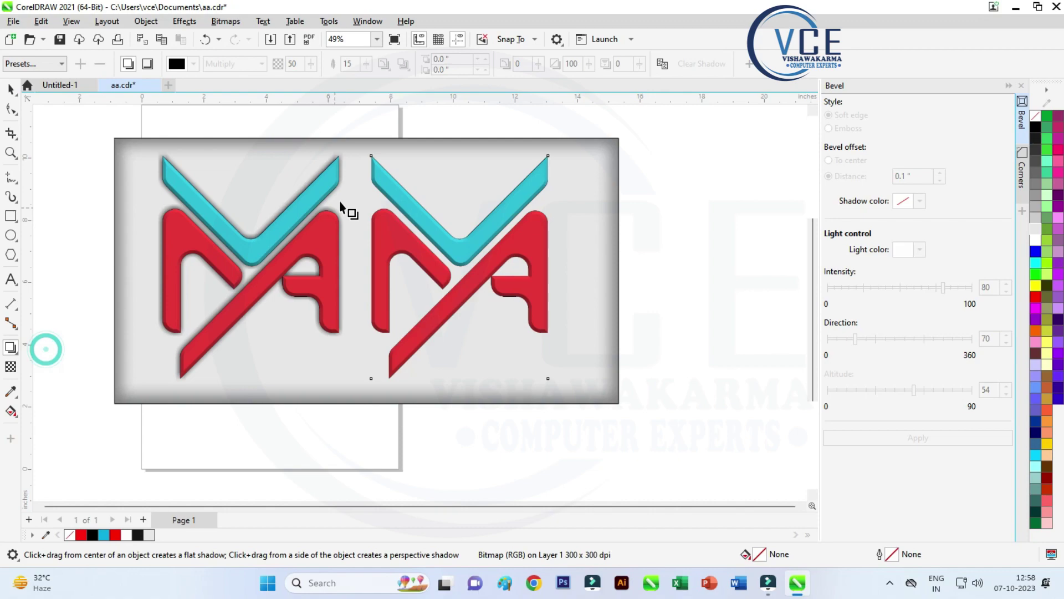
click(319, 170)
key(space)
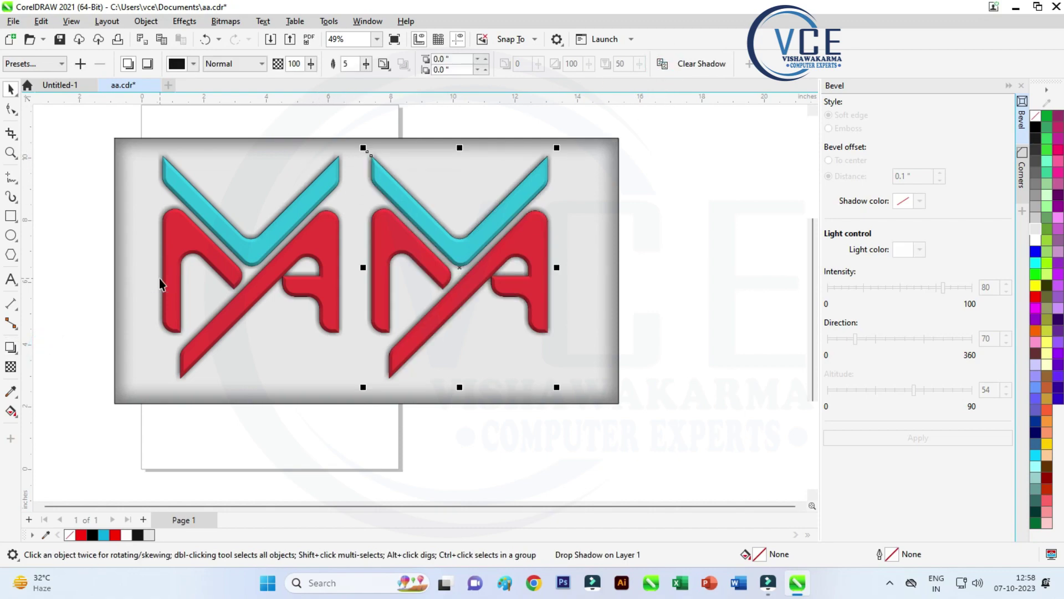
click(185, 22)
click(195, 38)
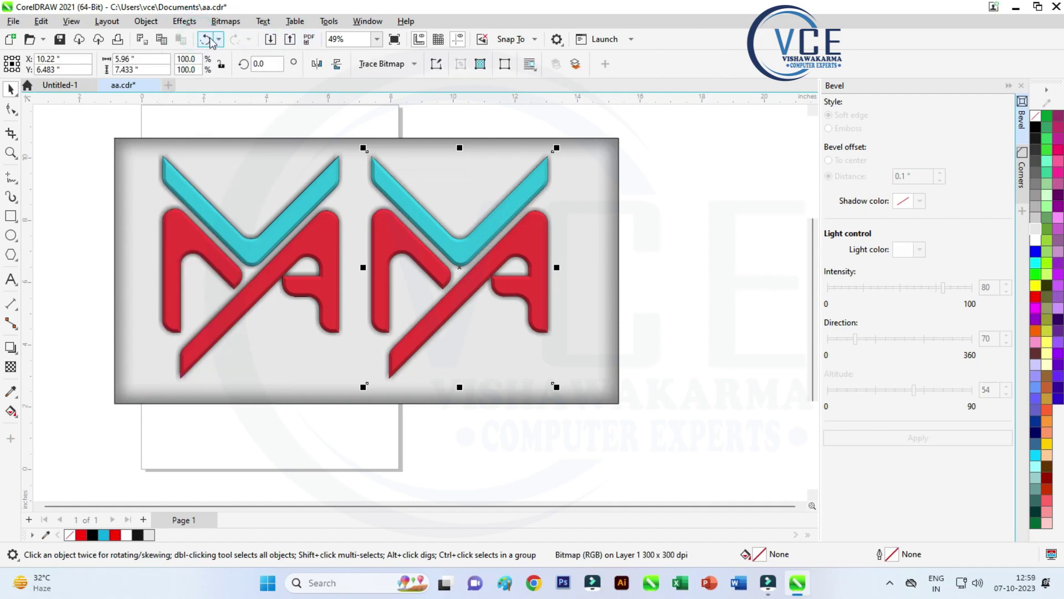
Step: Open the Hue/Saturation/Lightness adjustment for the duplicate logo and try negative master hue shifts of -147 and -116
click(185, 21)
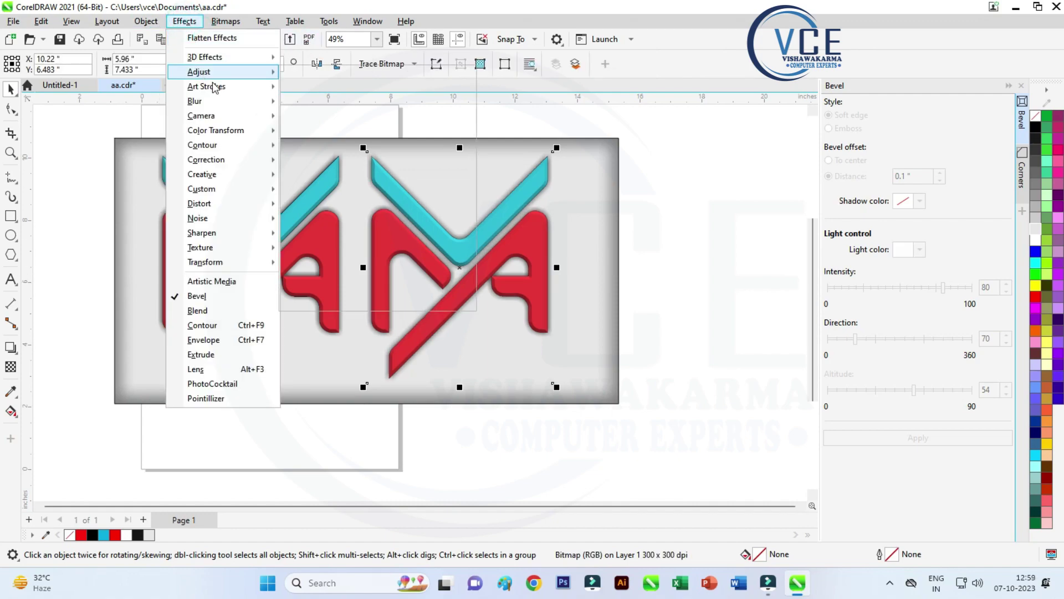
click(217, 76)
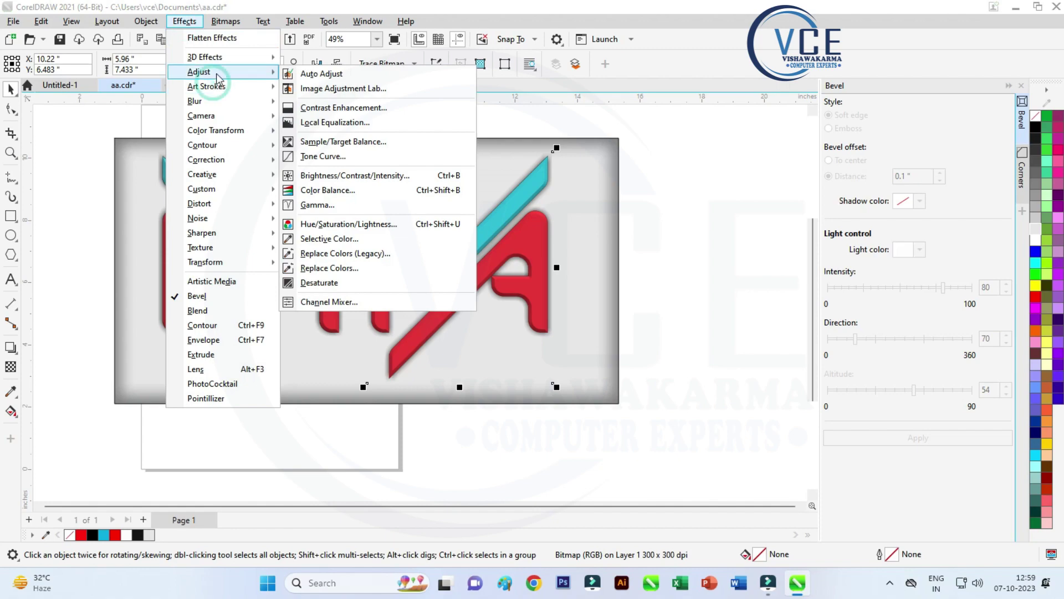
click(363, 224)
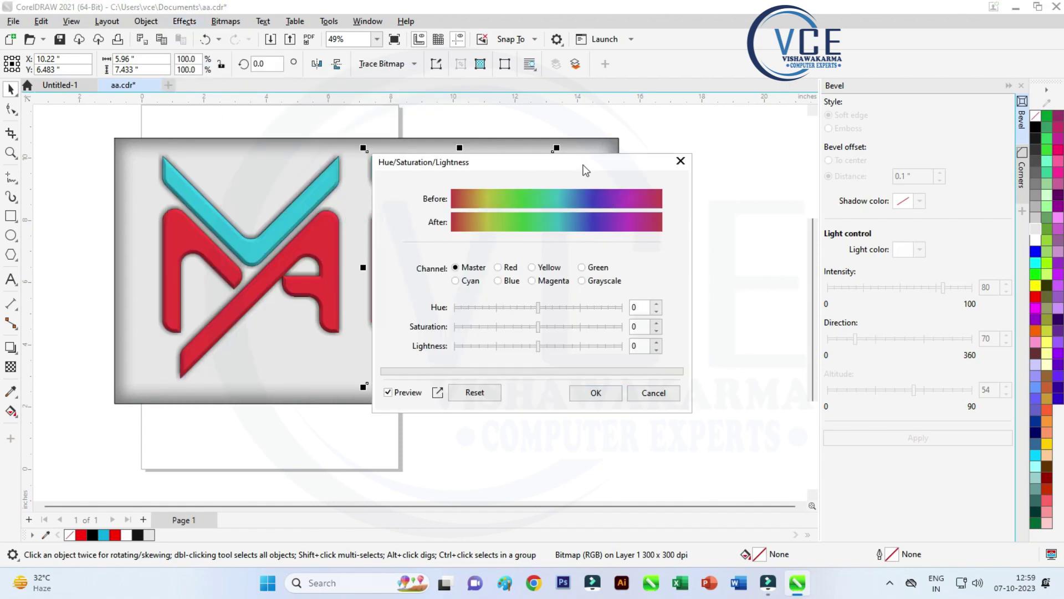
drag(584, 165, 798, 113)
drag(752, 254, 686, 260)
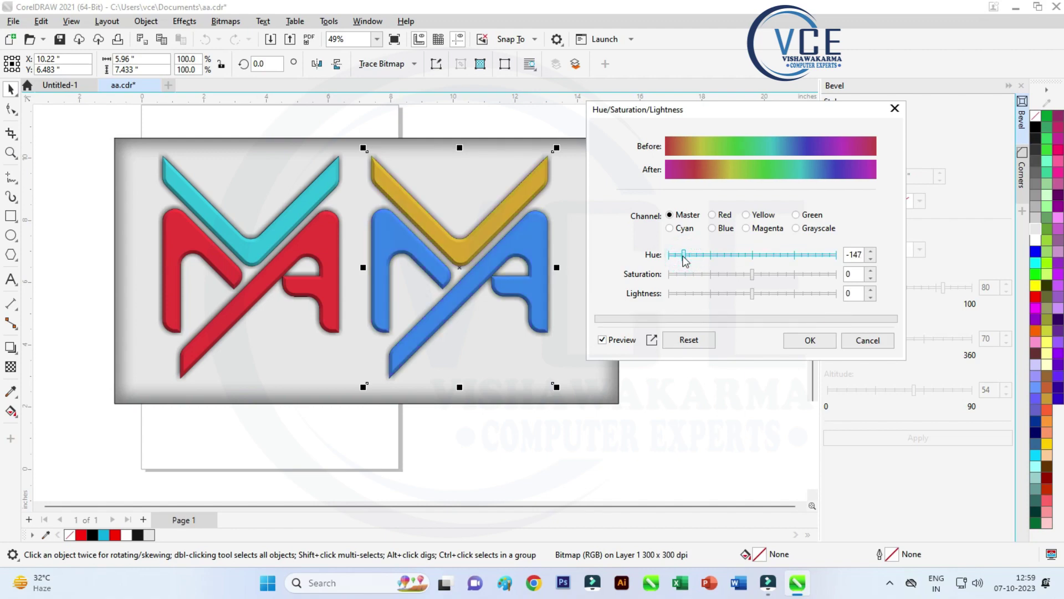
click(689, 257)
click(698, 256)
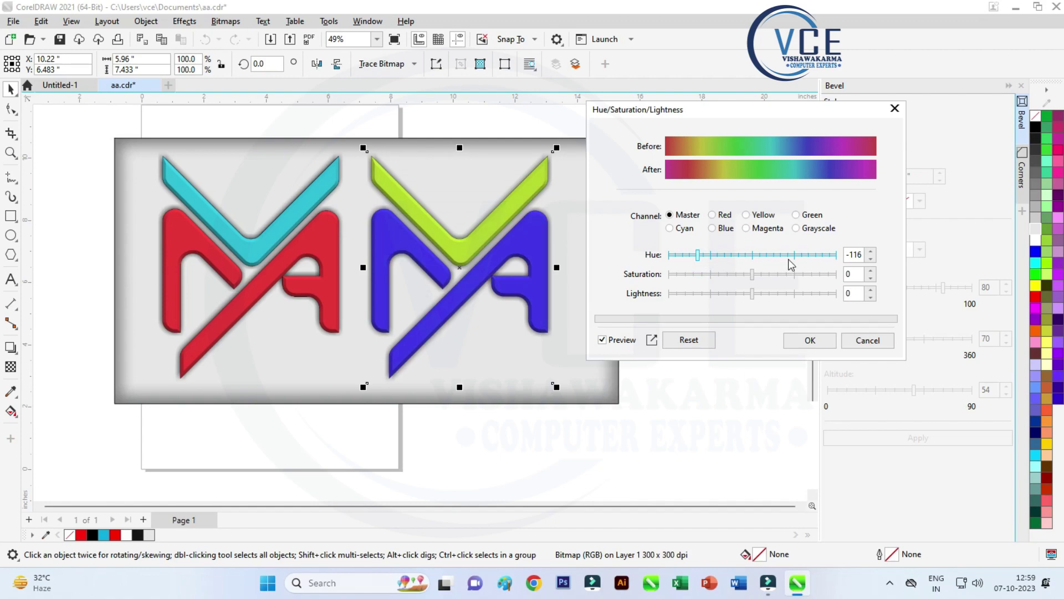
Step: Try positive master hue shifts on the duplicate logo, including 107, 90, 73, 126, 144, 164 and 180
drag(792, 265, 801, 258)
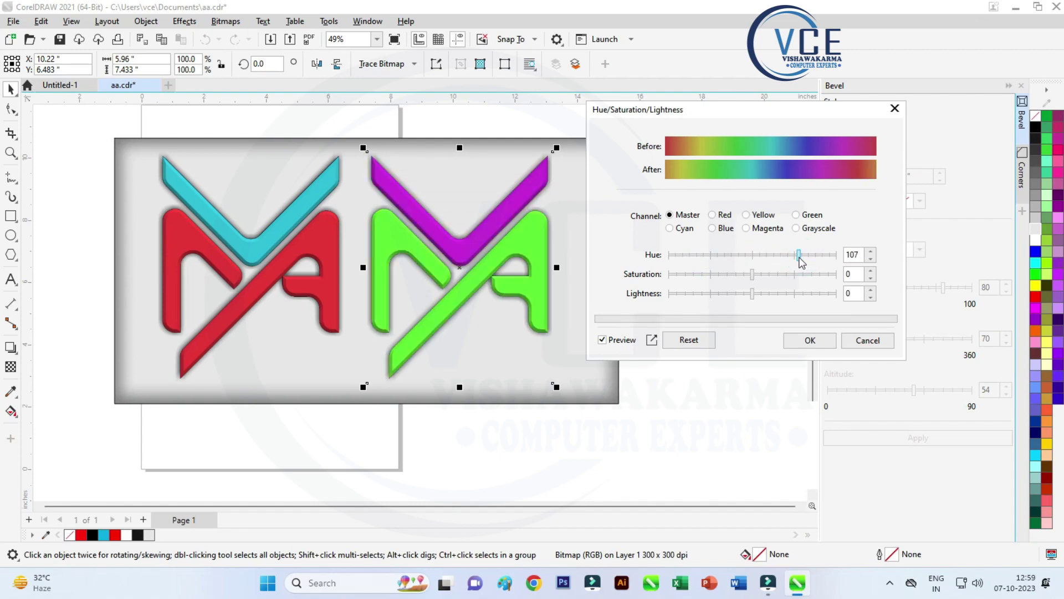
drag(801, 260, 787, 260)
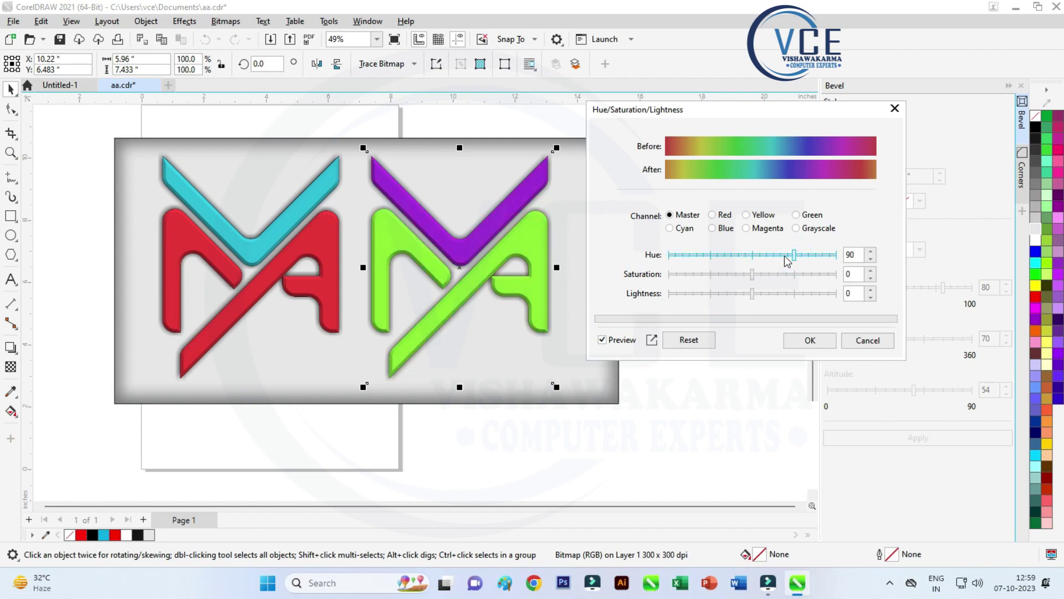
click(787, 260)
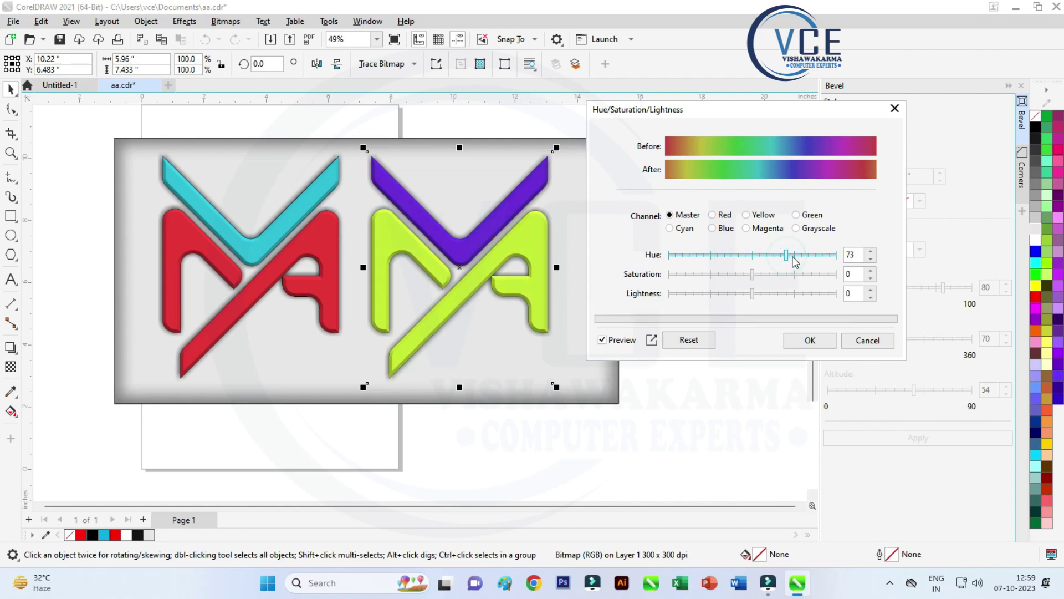
click(796, 262)
click(801, 261)
click(803, 261)
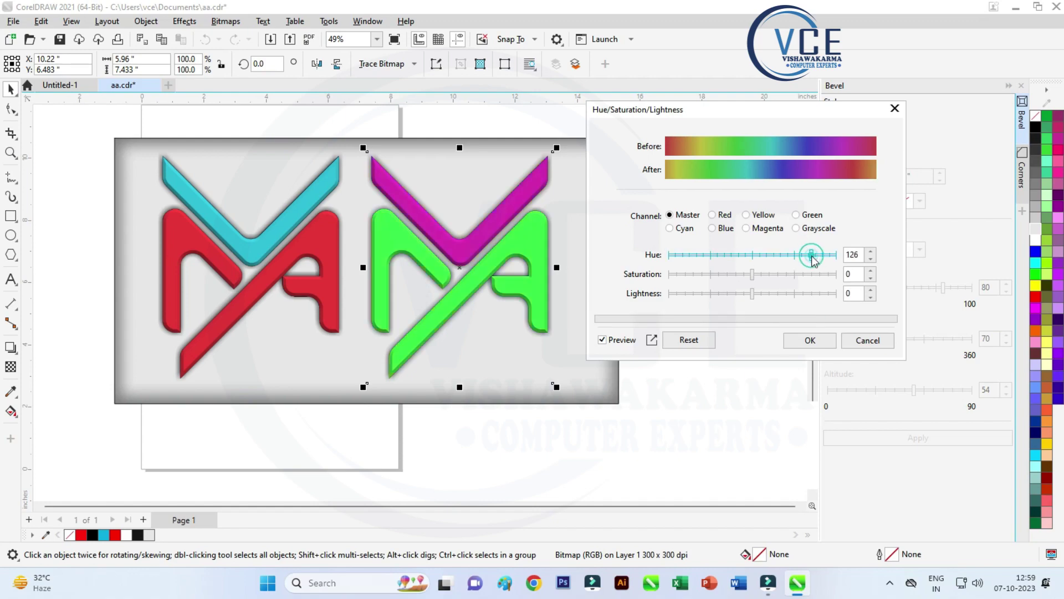
click(825, 260)
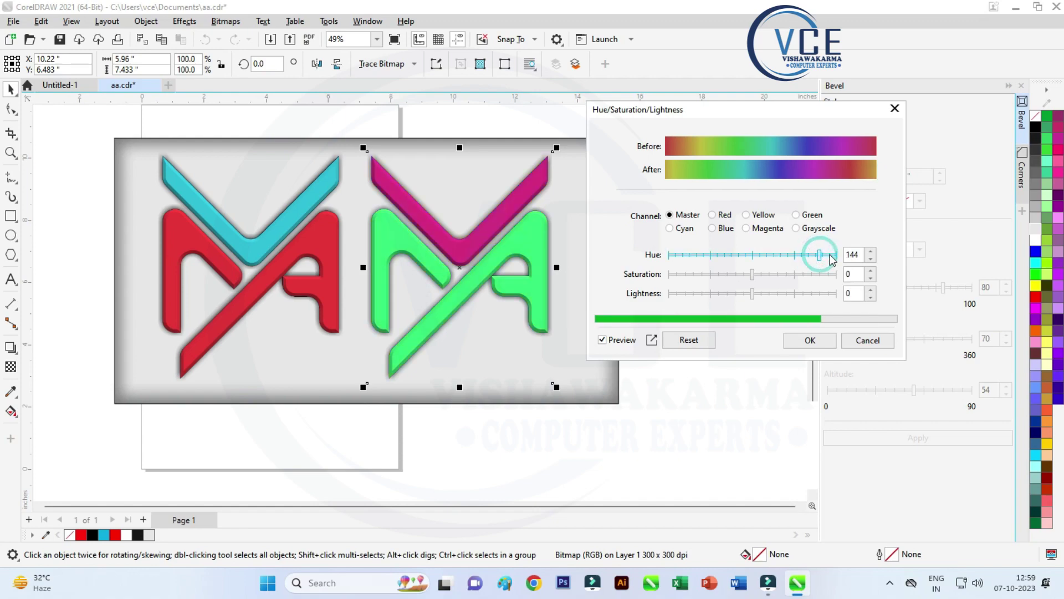
click(832, 260)
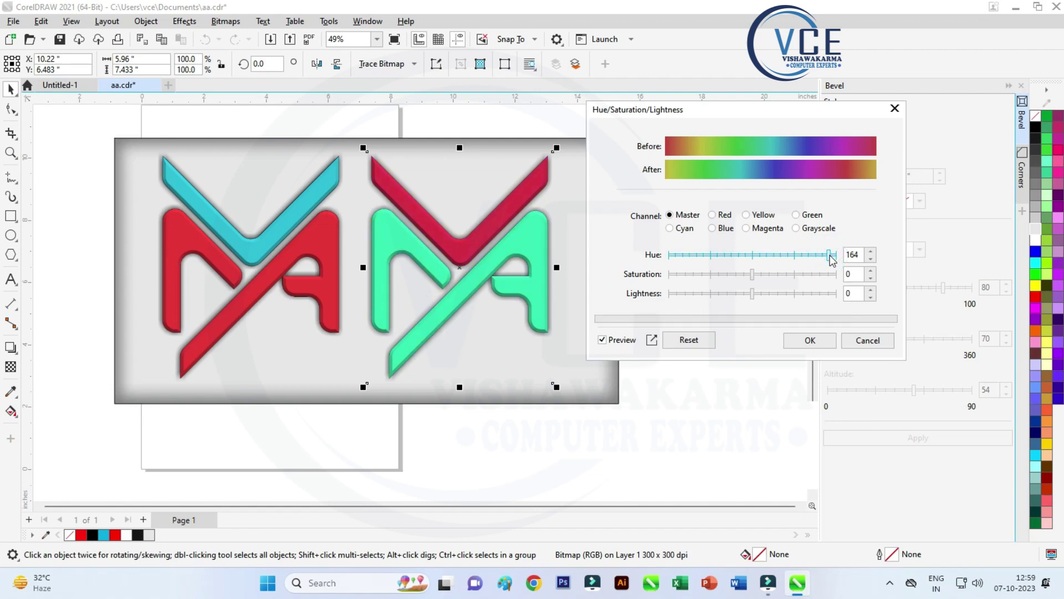
click(833, 260)
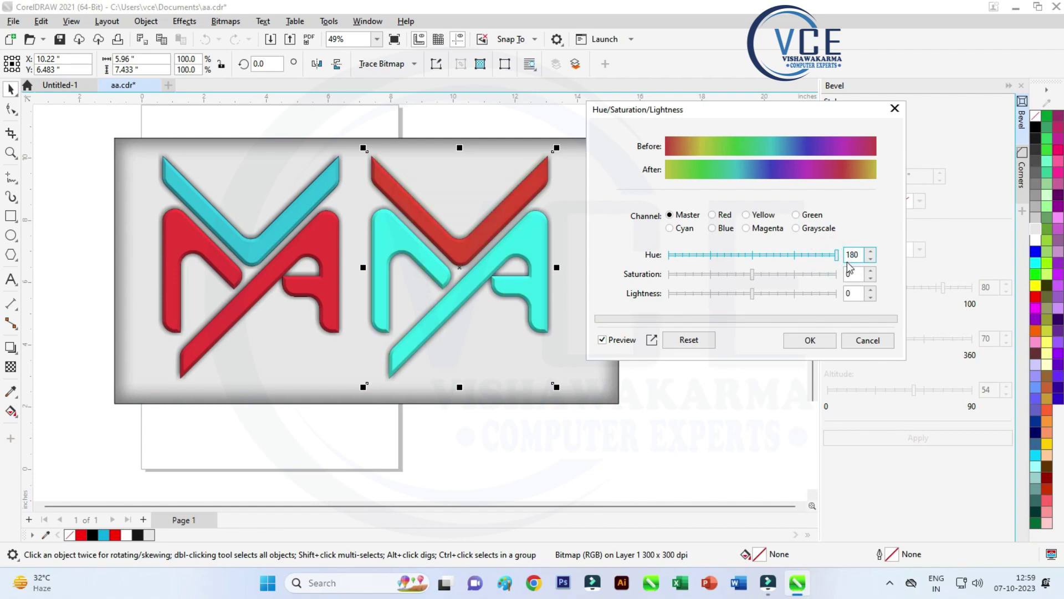
Step: Set the duplicate logo's master hue shift to 69, apply the adjustment and deselect the logo
drag(812, 259, 788, 260)
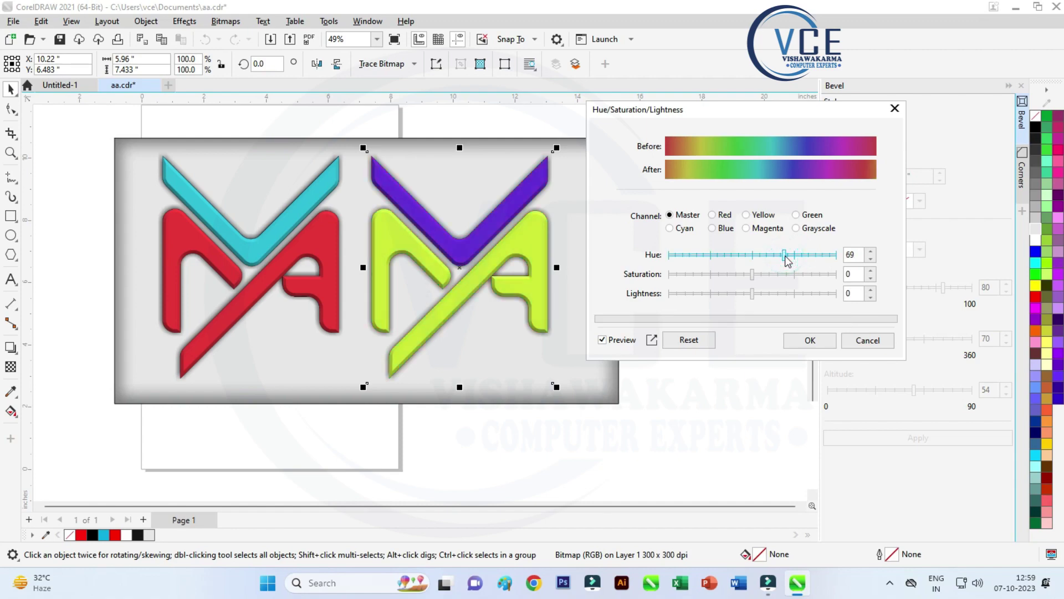
click(809, 340)
click(707, 220)
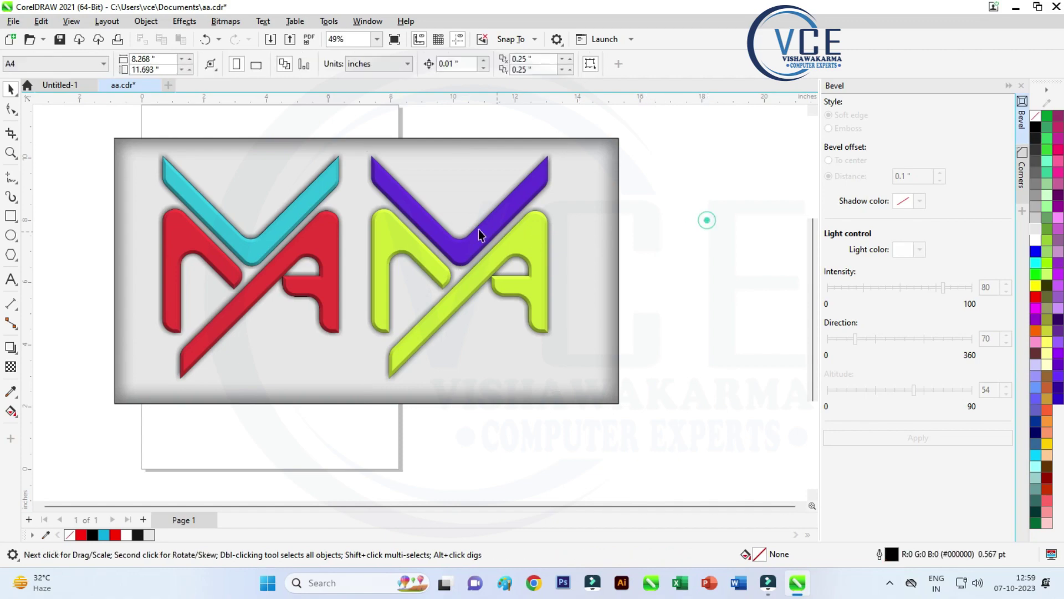